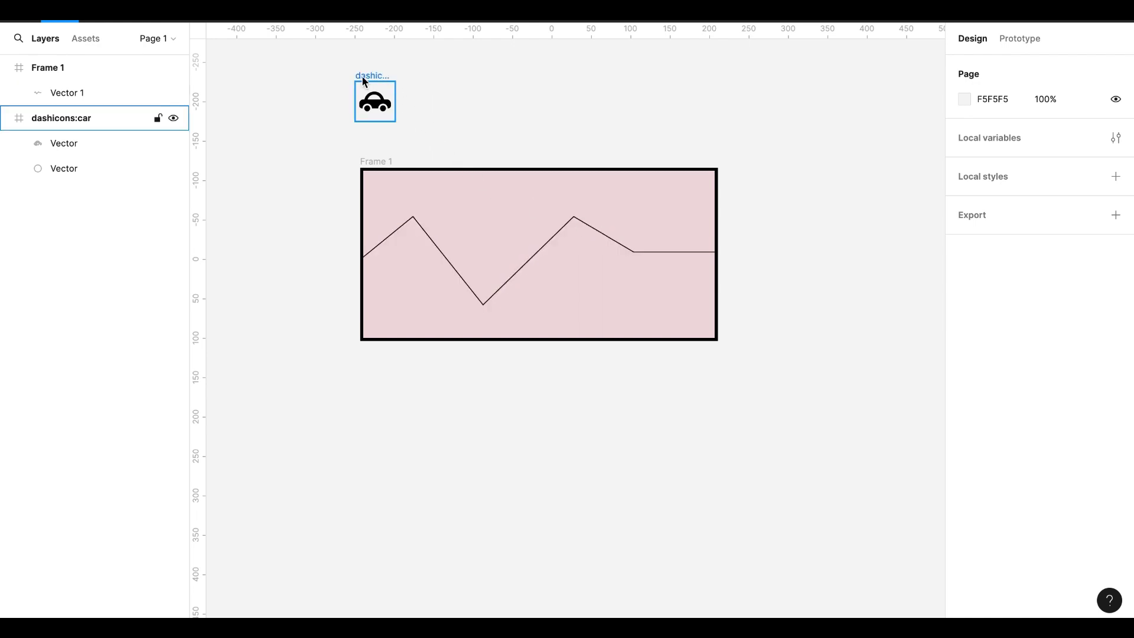
- Place the car icon at the zigzag's left end in Frame 1, tilted about 41° uphill
{"action": "left_click_drag", "start_coordinate": [364, 81], "coordinate": [360, 233]}
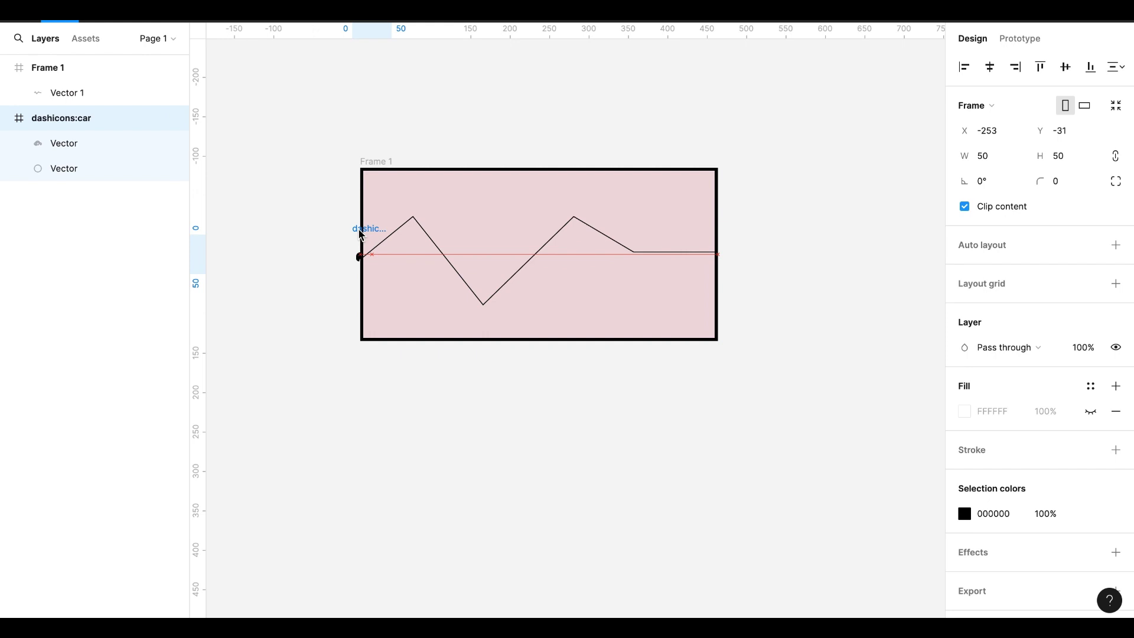
{"action": "mouse_move", "coordinate": [399, 278]}
{"action": "left_mouse_down"}
{"action": "mouse_move", "coordinate": [405, 260]}
{"action": "mouse_move", "coordinate": [375, 258]}
{"action": "left_mouse_up"}
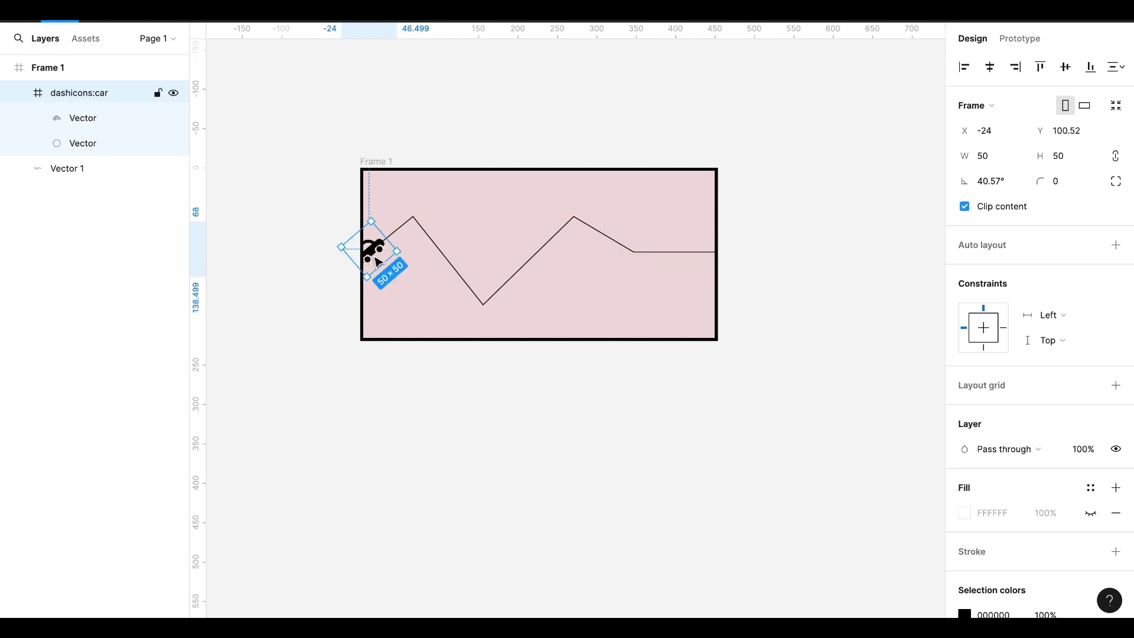
- Duplicate Frame 1 as Frame 2
{"action": "left_click", "coordinate": [374, 167]}
{"action": "scroll", "coordinate": [456, 228], "scroll_direction": "right", "scroll_amount": 2}
{"action": "scroll", "coordinate": [458, 229], "scroll_direction": "right", "scroll_amount": 3}
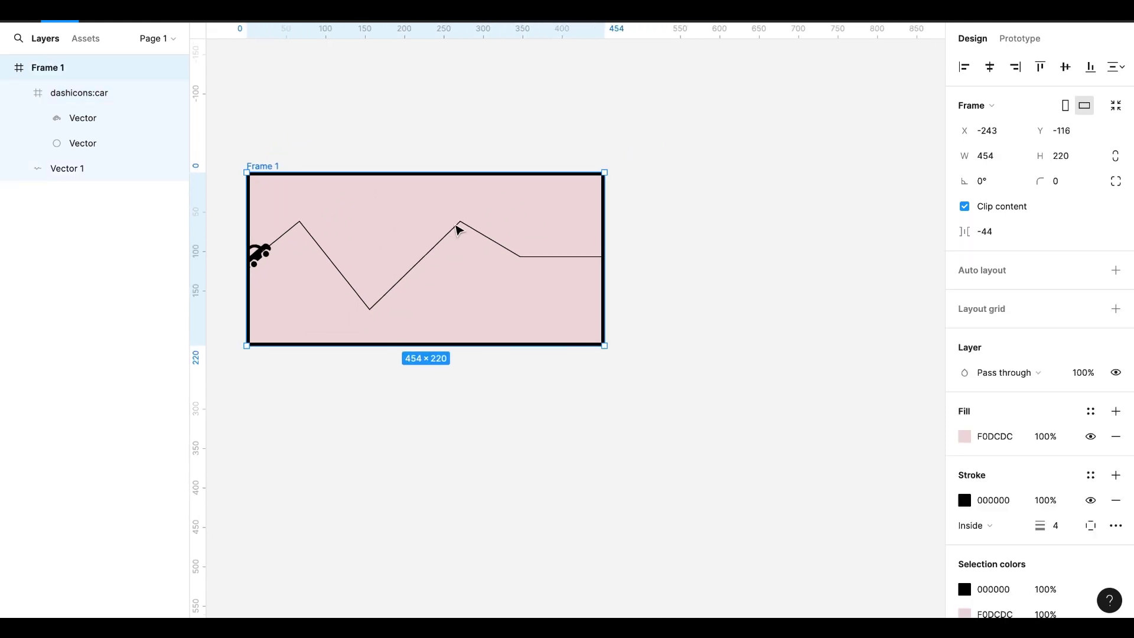
{"action": "key", "text": "ctrl+d"}
{"action": "scroll", "coordinate": [568, 372], "scroll_direction": "right", "scroll_amount": 2}
{"action": "scroll", "coordinate": [567, 372], "scroll_direction": "right", "scroll_amount": 3}
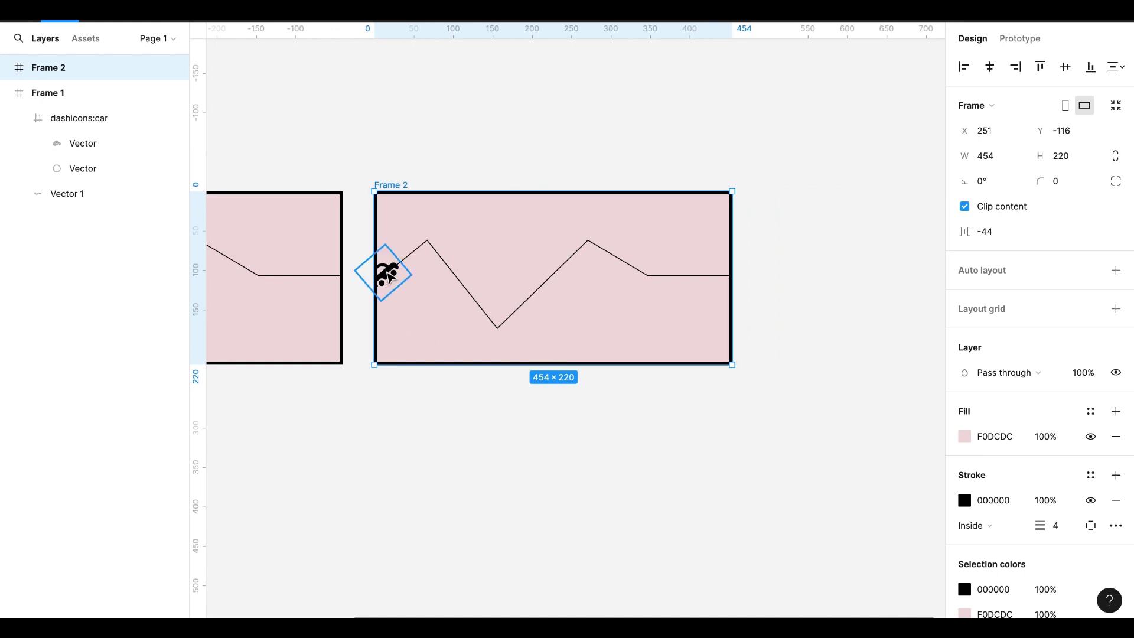
- Move Frame 2's car up to the first peak, then duplicate Frame 2 as Frame 3
{"action": "left_click_drag", "start_coordinate": [389, 275], "coordinate": [422, 250]}
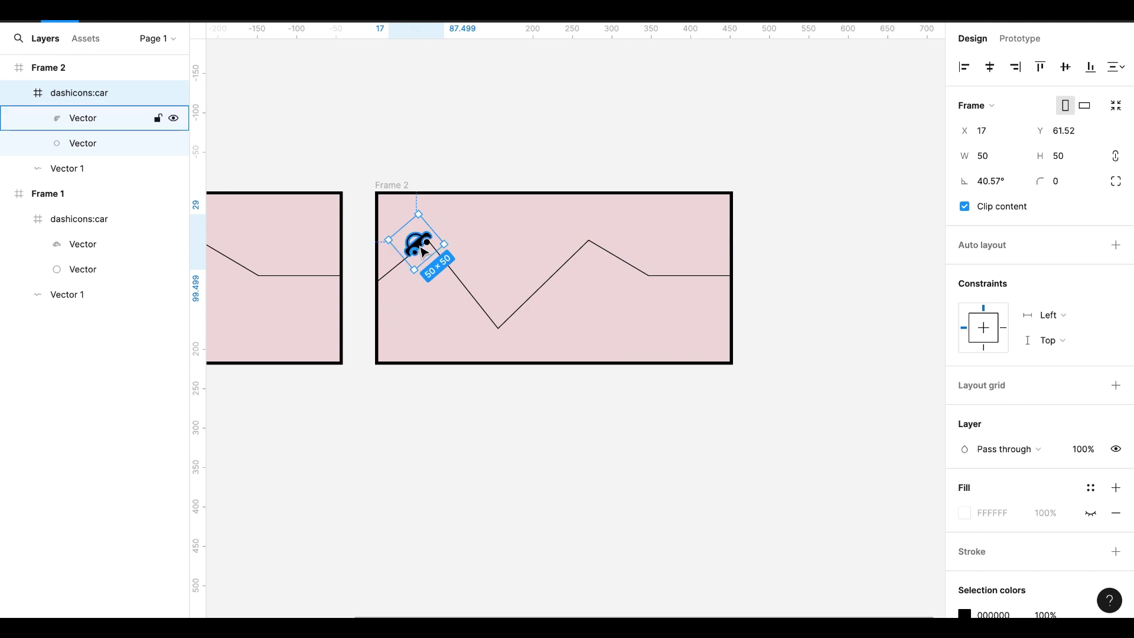
{"action": "key", "text": "ctrl+z"}
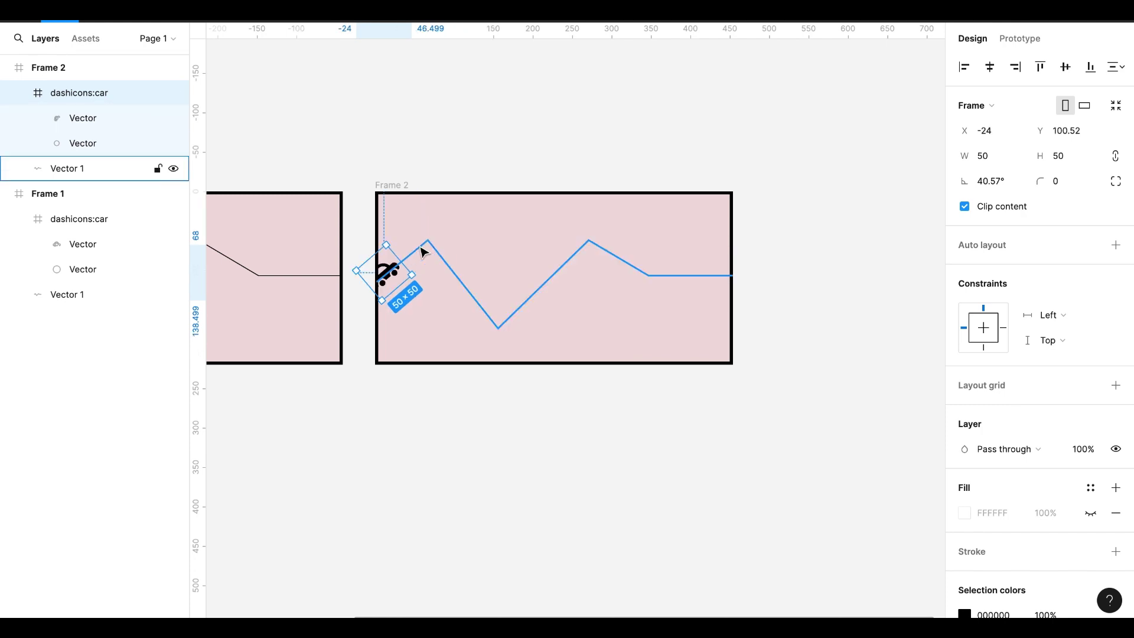
{"action": "left_click_drag", "start_coordinate": [392, 268], "coordinate": [423, 241]}
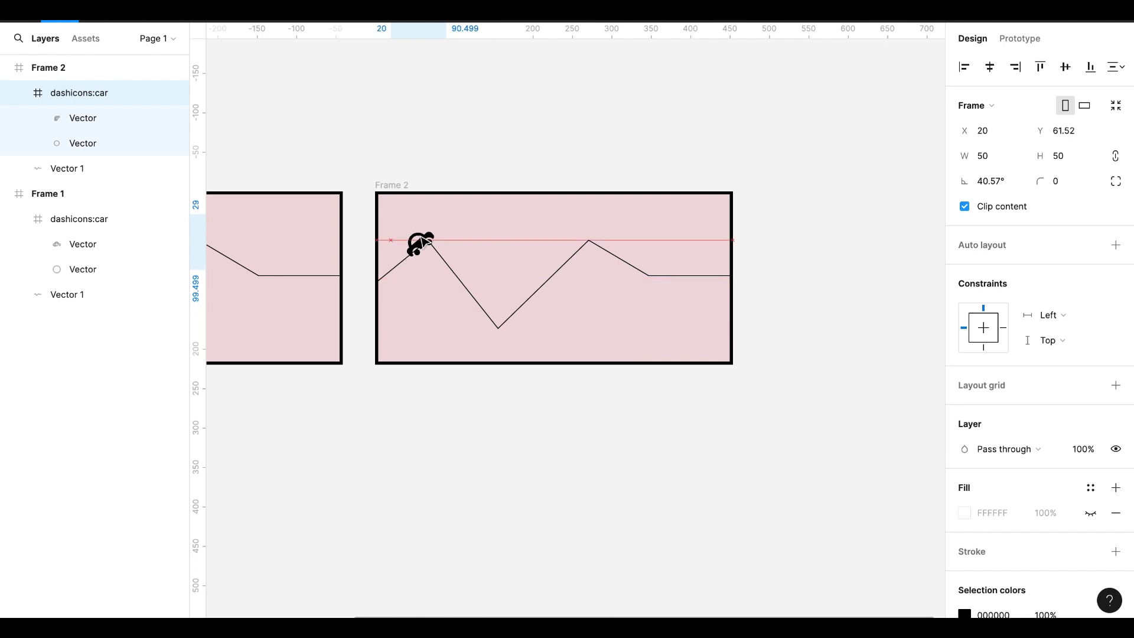
{"action": "left_click_drag", "start_coordinate": [421, 240], "coordinate": [423, 240]}
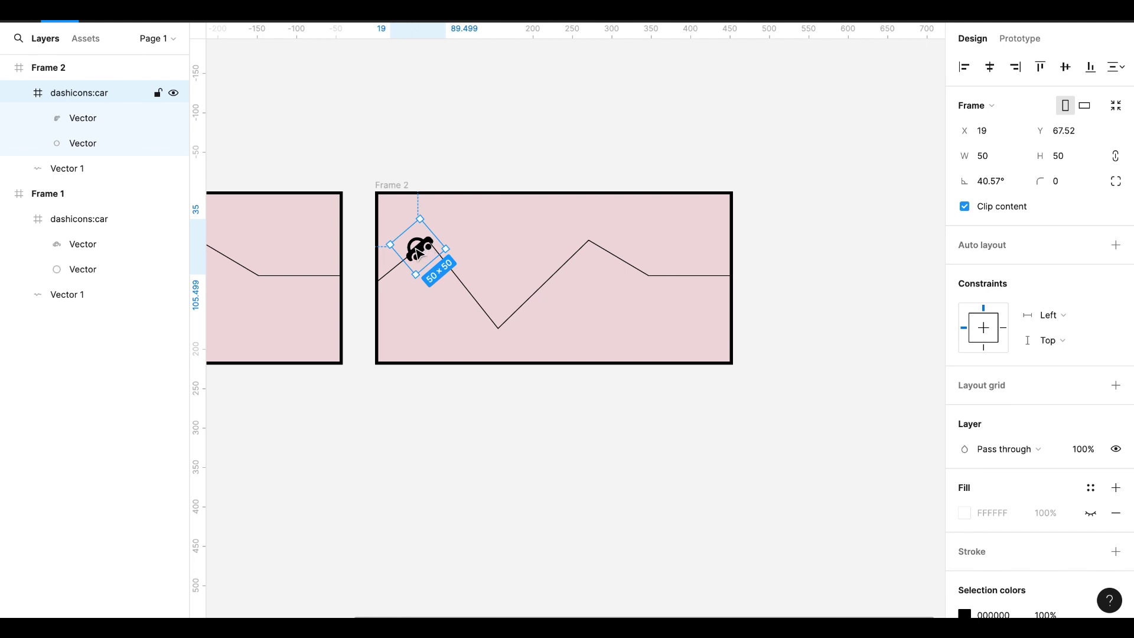
{"action": "left_click_drag", "start_coordinate": [419, 250], "coordinate": [421, 247]}
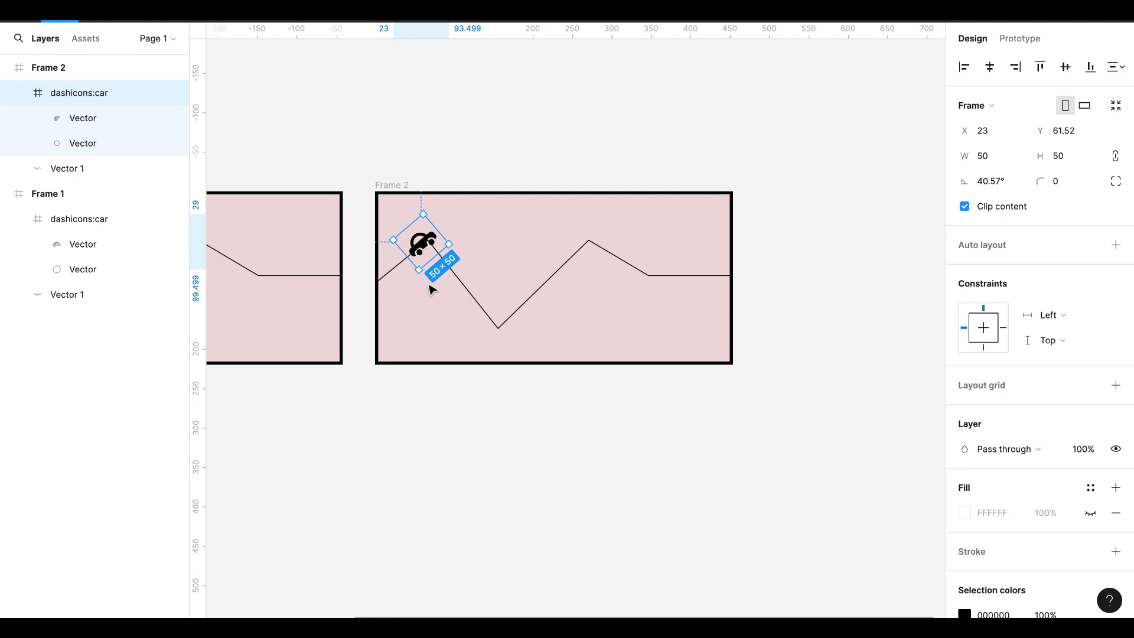
{"action": "left_click", "coordinate": [430, 192]}
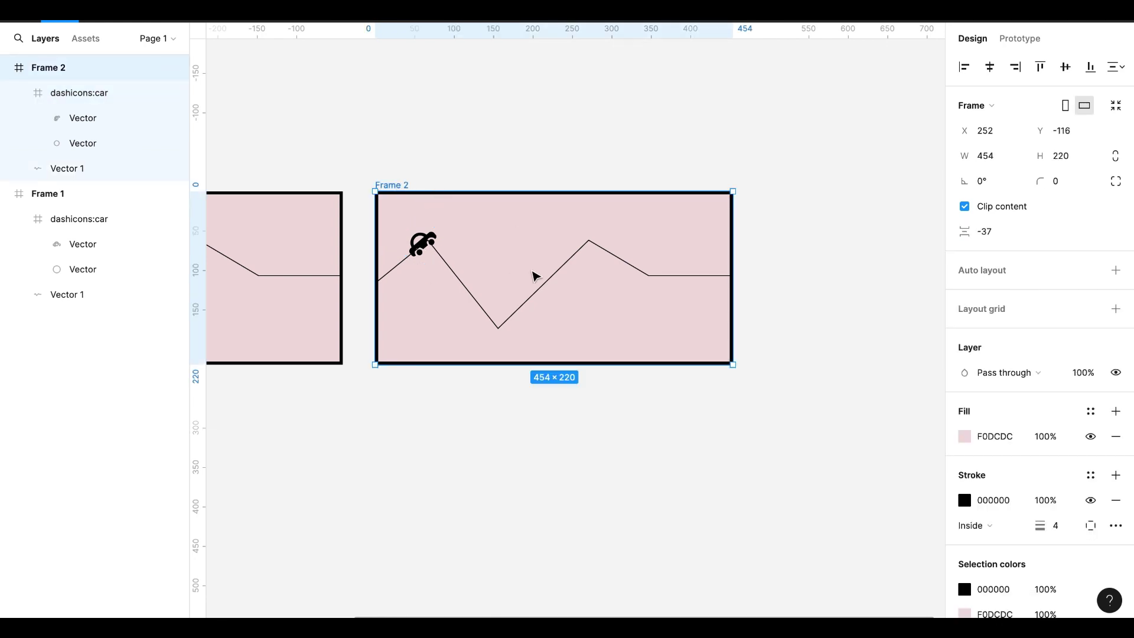
{"action": "key", "text": "ctrl+d"}
- Tilt Frame 3's car to point downhill, then duplicate Frame 3 as Frame 4
{"action": "left_click", "coordinate": [546, 236]}
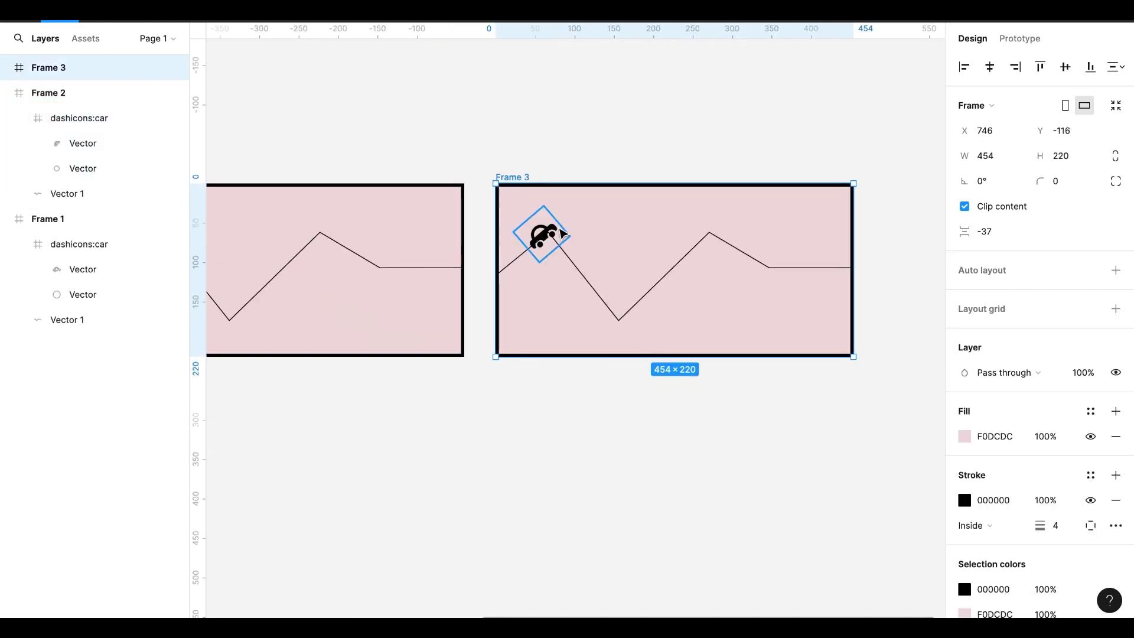
{"action": "mouse_move", "coordinate": [577, 240]}
{"action": "left_mouse_down"}
{"action": "mouse_move", "coordinate": [534, 273]}
{"action": "mouse_move", "coordinate": [558, 236]}
{"action": "left_mouse_up"}
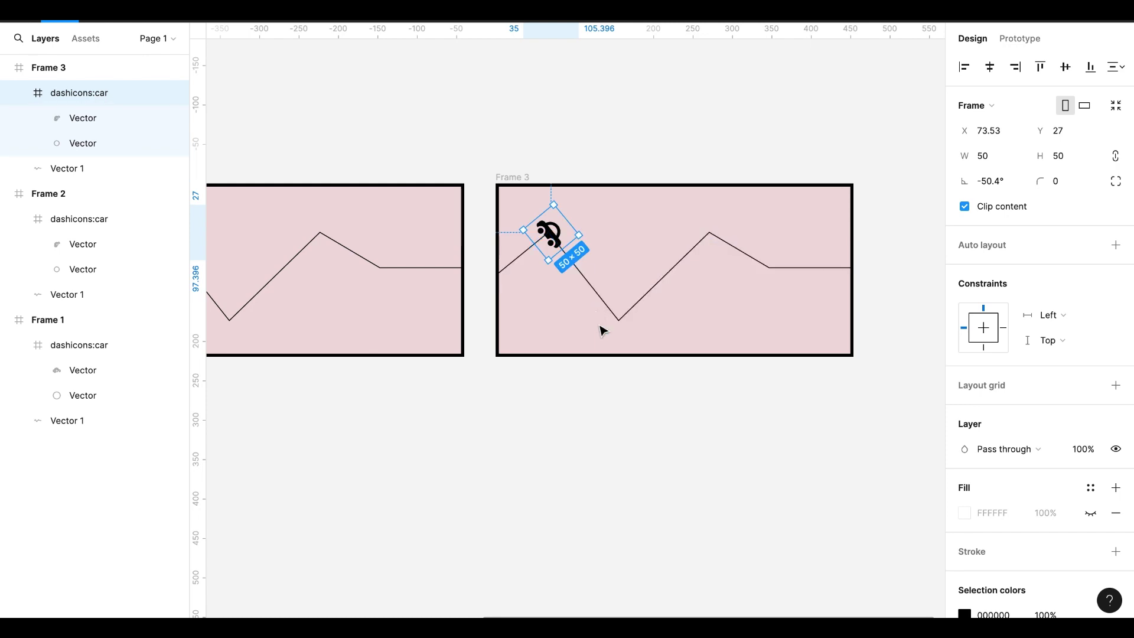
{"action": "left_click", "coordinate": [515, 180]}
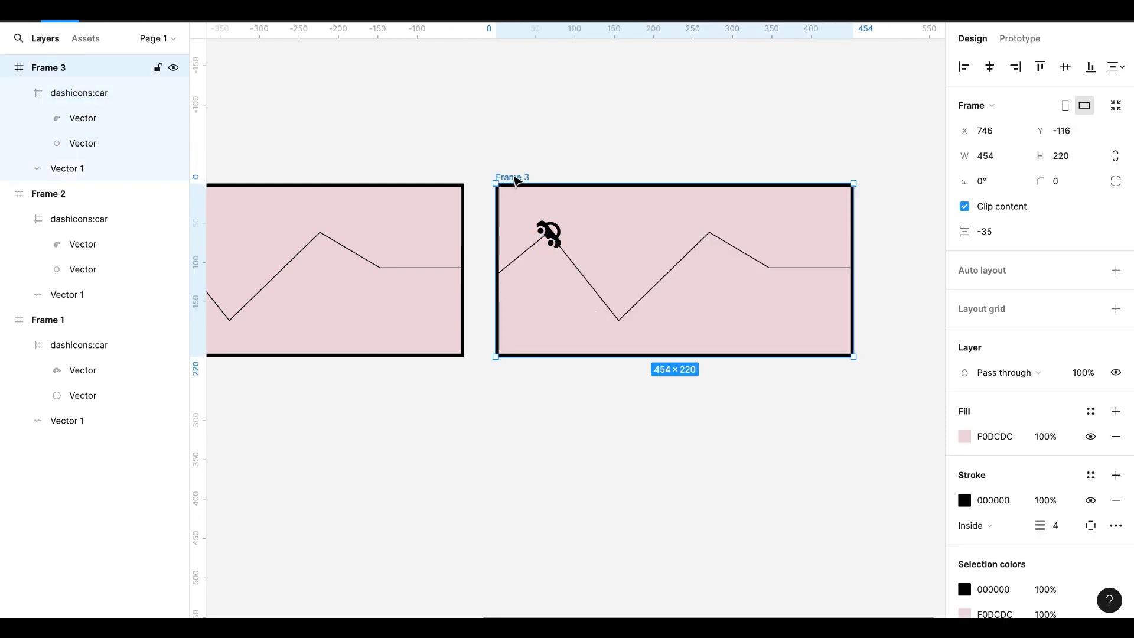
{"action": "key", "text": "ctrl+d"}
{"action": "scroll", "coordinate": [602, 291], "scroll_direction": "right", "scroll_amount": 5}
{"action": "scroll", "coordinate": [602, 292], "scroll_direction": "right", "scroll_amount": 3}
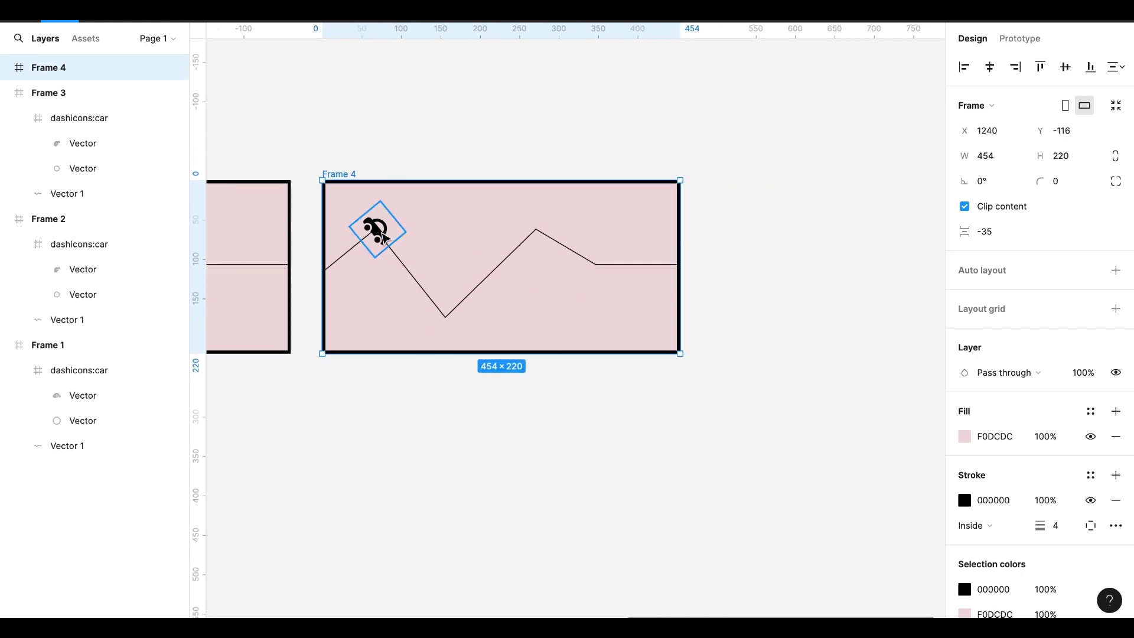
- Move Frame 4's car down into the valley, then duplicate Frame 4 as Frame 5
{"action": "left_click", "coordinate": [378, 233]}
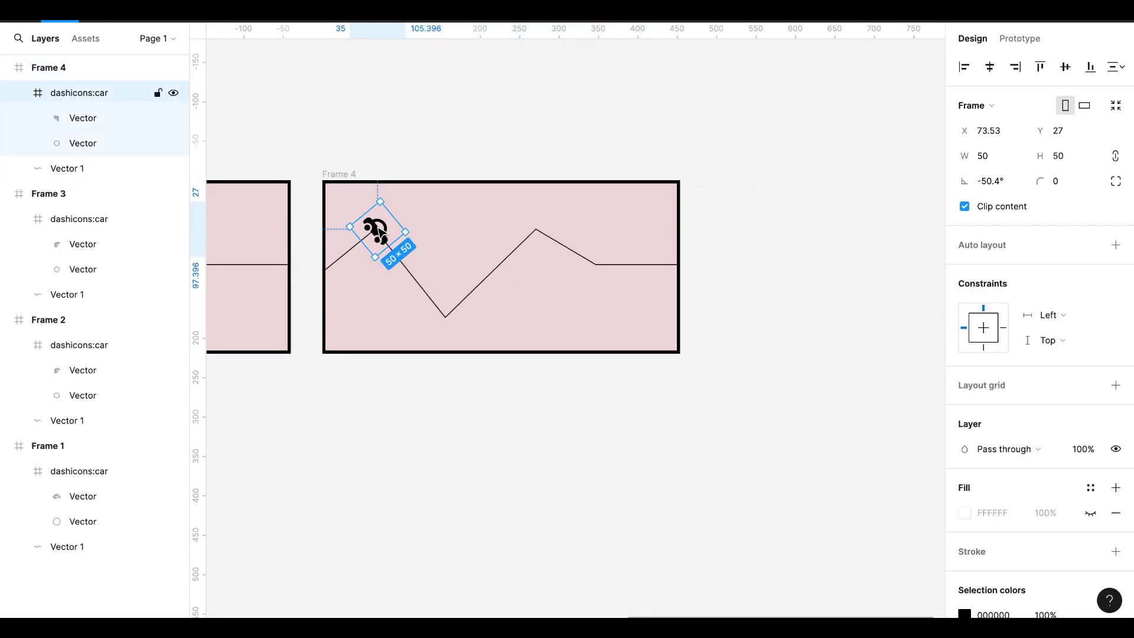
{"action": "left_click_drag", "start_coordinate": [381, 235], "coordinate": [442, 307]}
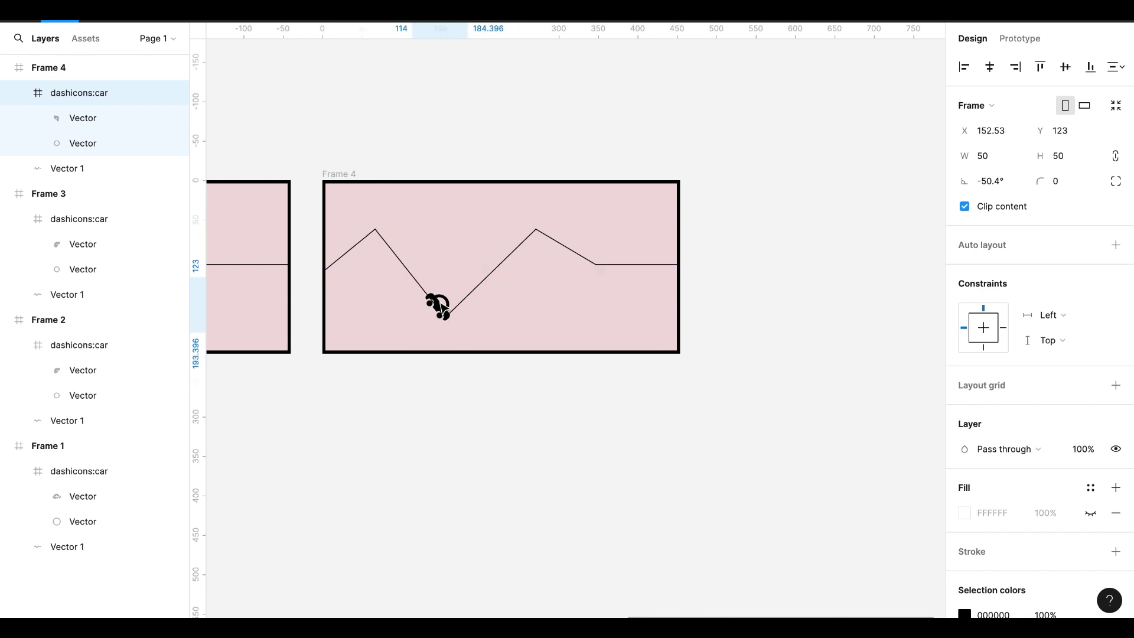
{"action": "left_click", "coordinate": [341, 176]}
{"action": "key", "text": "ctrl+d"}
{"action": "scroll", "coordinate": [341, 176], "scroll_direction": "right", "scroll_amount": 3}
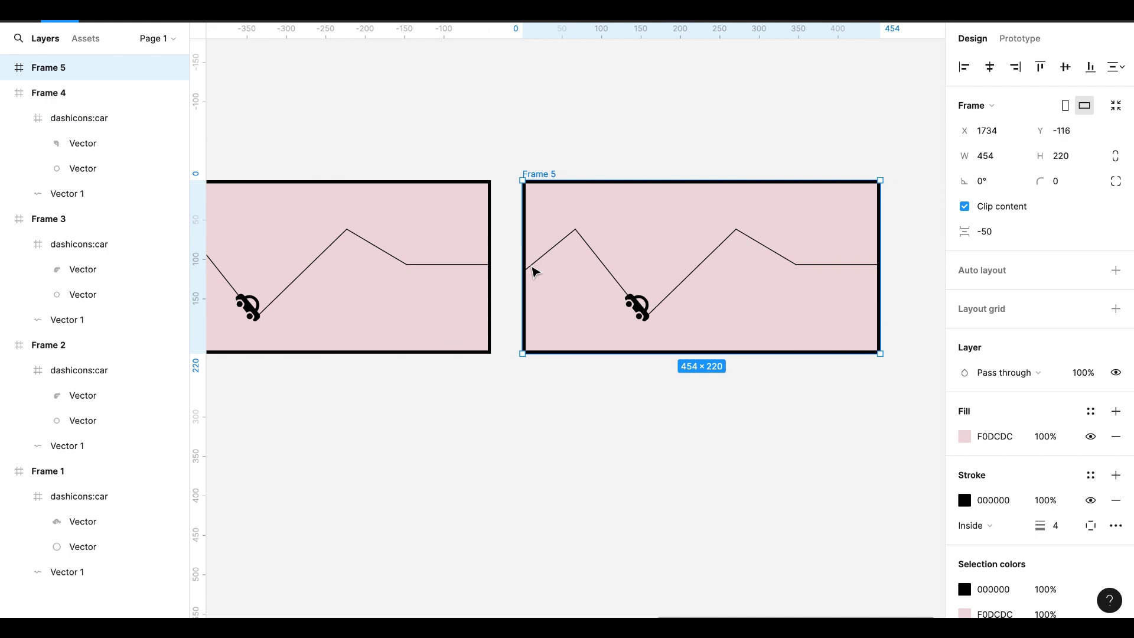
{"action": "scroll", "coordinate": [532, 271], "scroll_direction": "right", "scroll_amount": 3}
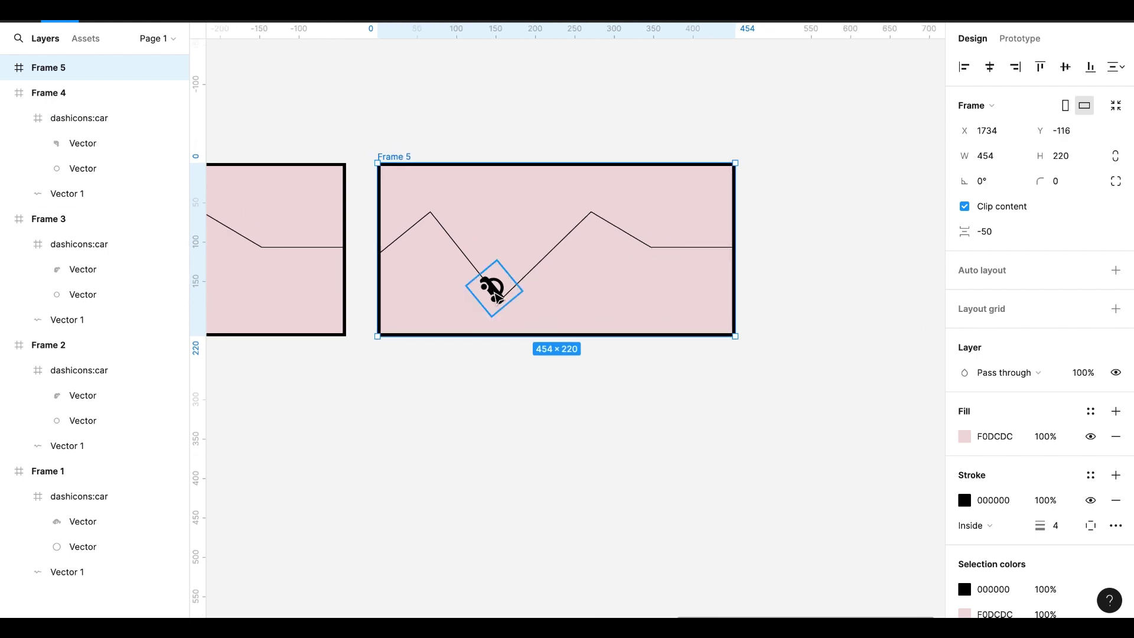
- Tilt Frame 5's car uphill about 50° at the valley's lowest point
{"action": "left_click", "coordinate": [498, 299]}
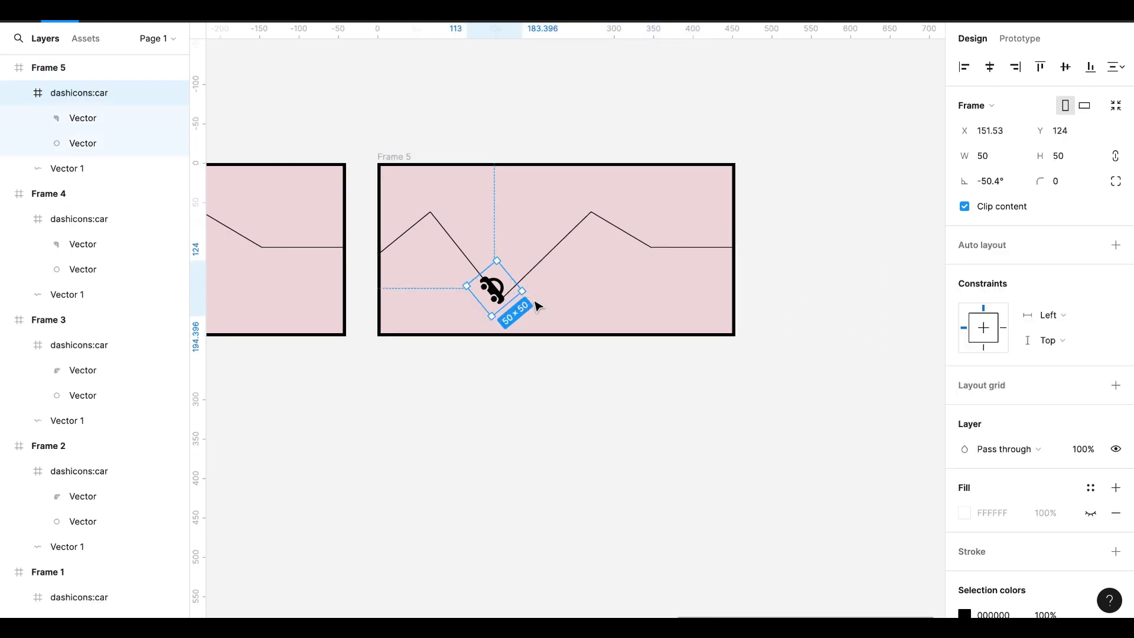
{"action": "mouse_move", "coordinate": [532, 295]}
{"action": "left_mouse_down"}
{"action": "mouse_move", "coordinate": [520, 272]}
{"action": "mouse_move", "coordinate": [536, 236]}
{"action": "mouse_move", "coordinate": [492, 203]}
{"action": "left_mouse_up"}
{"action": "left_click_drag", "start_coordinate": [498, 290], "coordinate": [509, 294]}
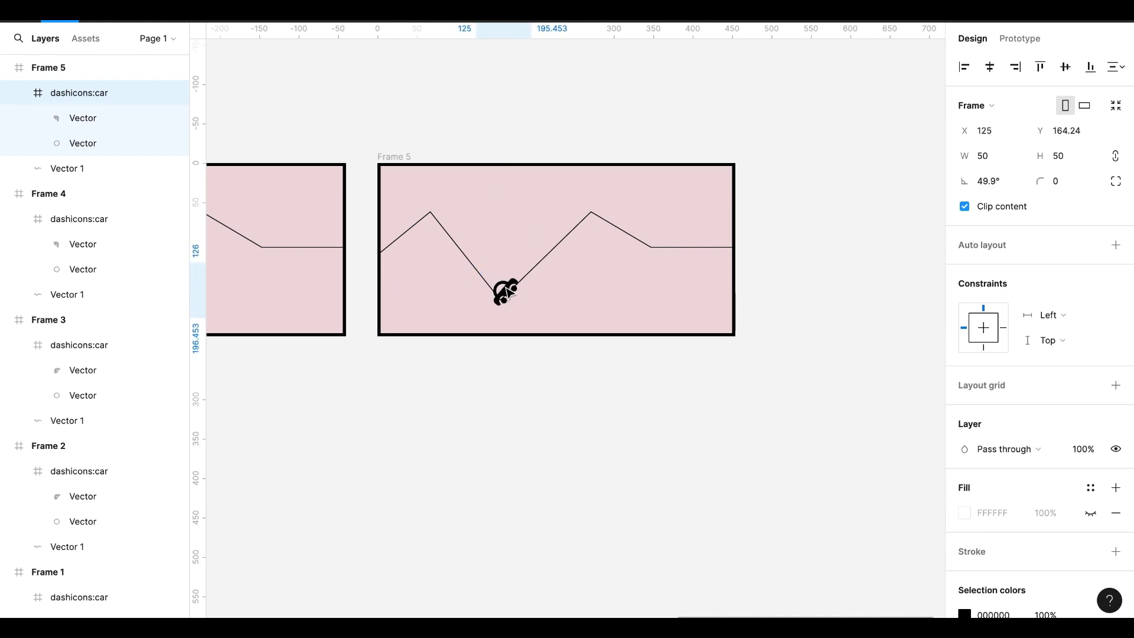
- Duplicate Frame 5 as Frame 6 and move its car up to the second peak
{"action": "left_click", "coordinate": [394, 158]}
{"action": "key", "text": "ctrl+d"}
{"action": "scroll", "coordinate": [579, 273], "scroll_direction": "right", "scroll_amount": 5}
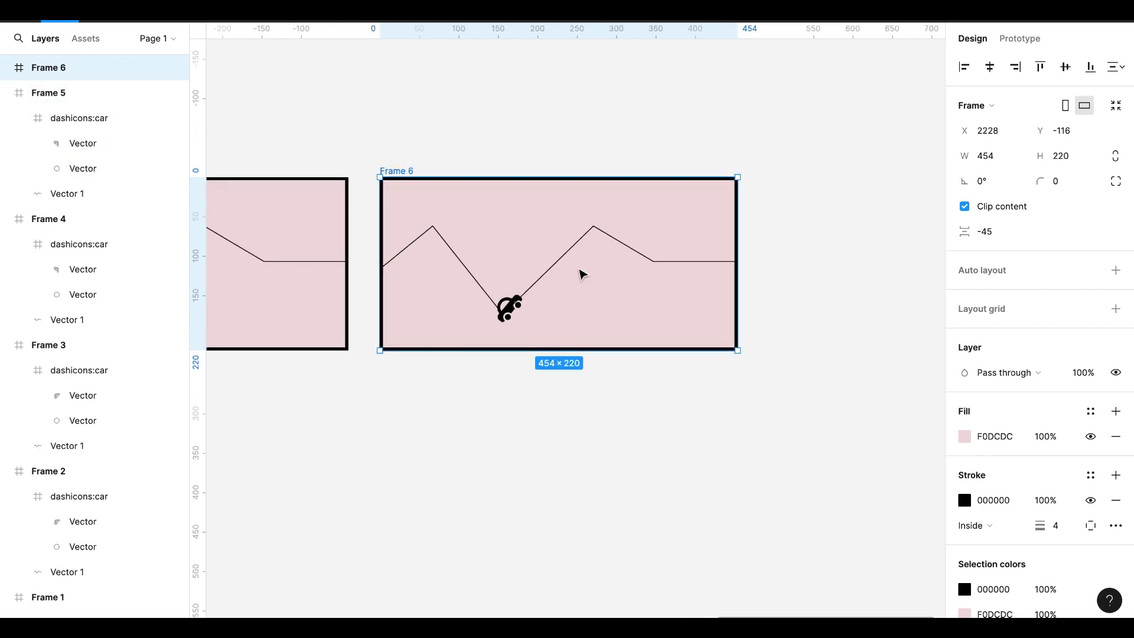
{"action": "left_click", "coordinate": [511, 307]}
{"action": "left_click_drag", "start_coordinate": [511, 307], "coordinate": [591, 237]}
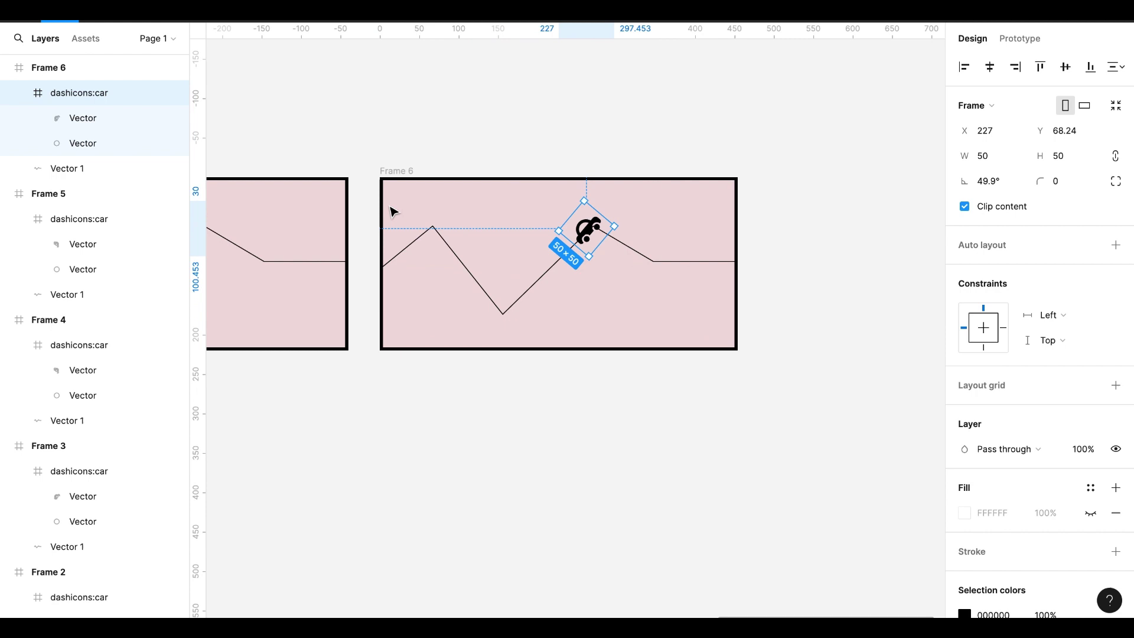
- Duplicate Frame 6 as Frame 7 and tilt its car to face down the last slope
{"action": "left_click", "coordinate": [397, 172]}
{"action": "key", "text": "ctrl+d"}
{"action": "scroll", "coordinate": [613, 289], "scroll_direction": "right", "scroll_amount": 5}
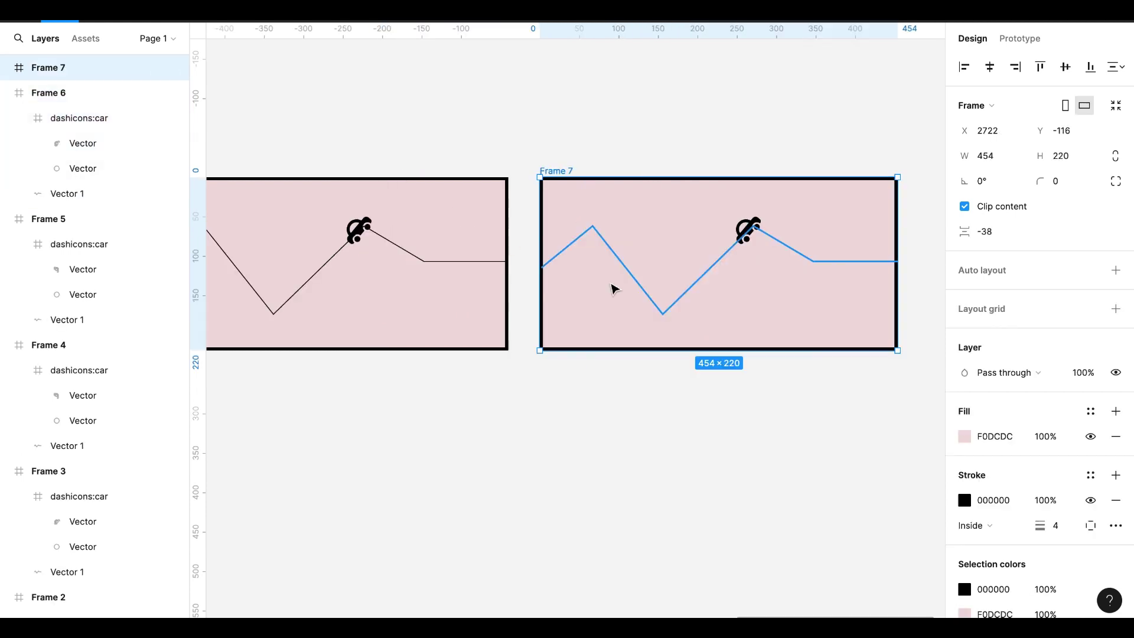
{"action": "scroll", "coordinate": [613, 289], "scroll_direction": "right", "scroll_amount": 5}
{"action": "left_click", "coordinate": [492, 235]}
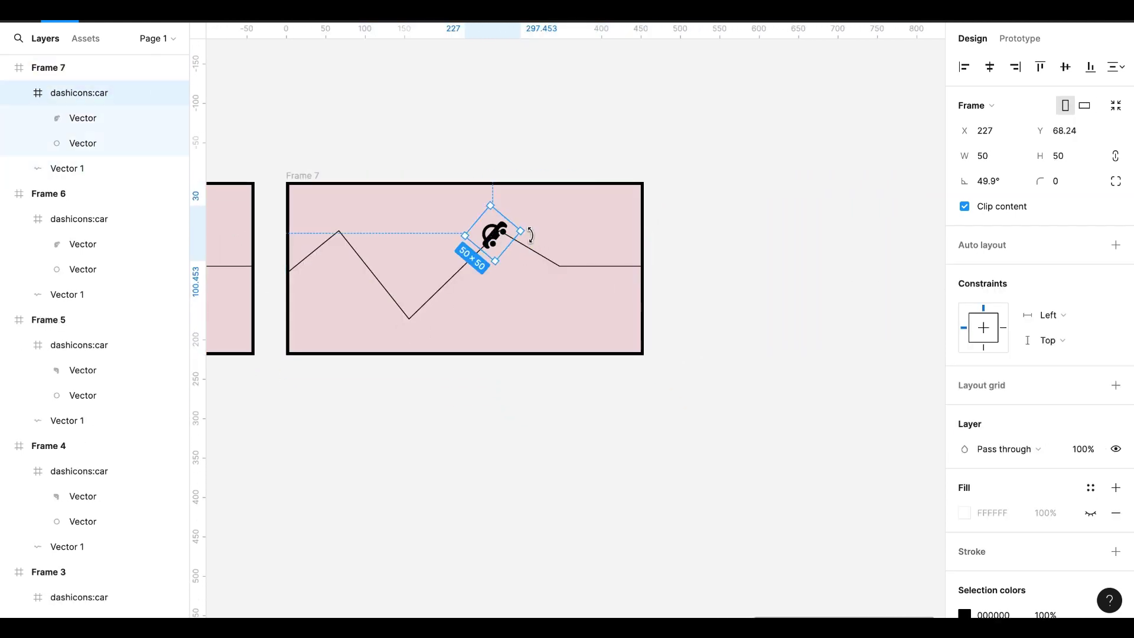
{"action": "mouse_move", "coordinate": [524, 233]}
{"action": "left_mouse_down"}
{"action": "mouse_move", "coordinate": [514, 280]}
{"action": "mouse_move", "coordinate": [504, 238]}
{"action": "left_mouse_up"}
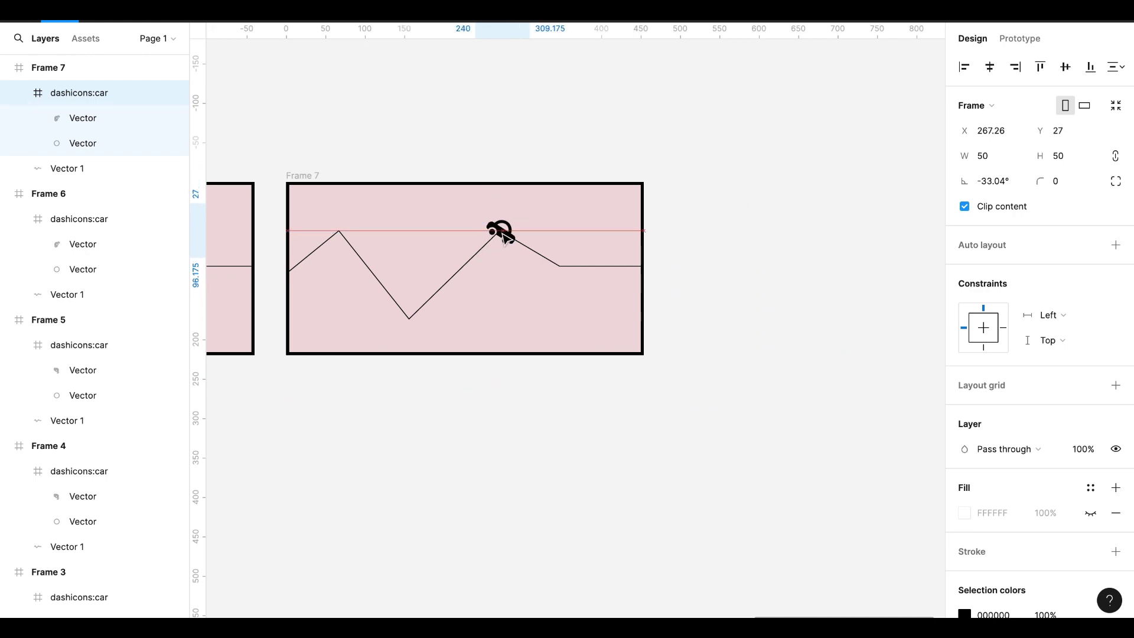
- Duplicate Frame 7 as Frame 8 and move its car down the slope past the second peak
{"action": "left_click", "coordinate": [301, 173]}
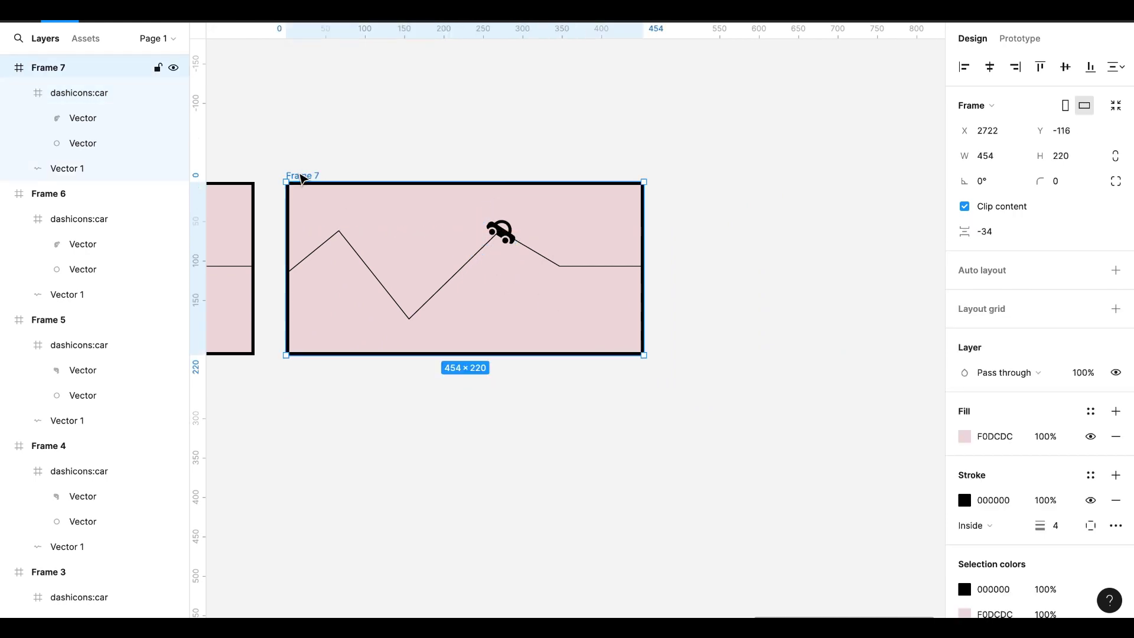
{"action": "key", "text": "ctrl+d"}
{"action": "scroll", "coordinate": [329, 185], "scroll_direction": "right", "scroll_amount": 5}
{"action": "double_click", "coordinate": [605, 232]}
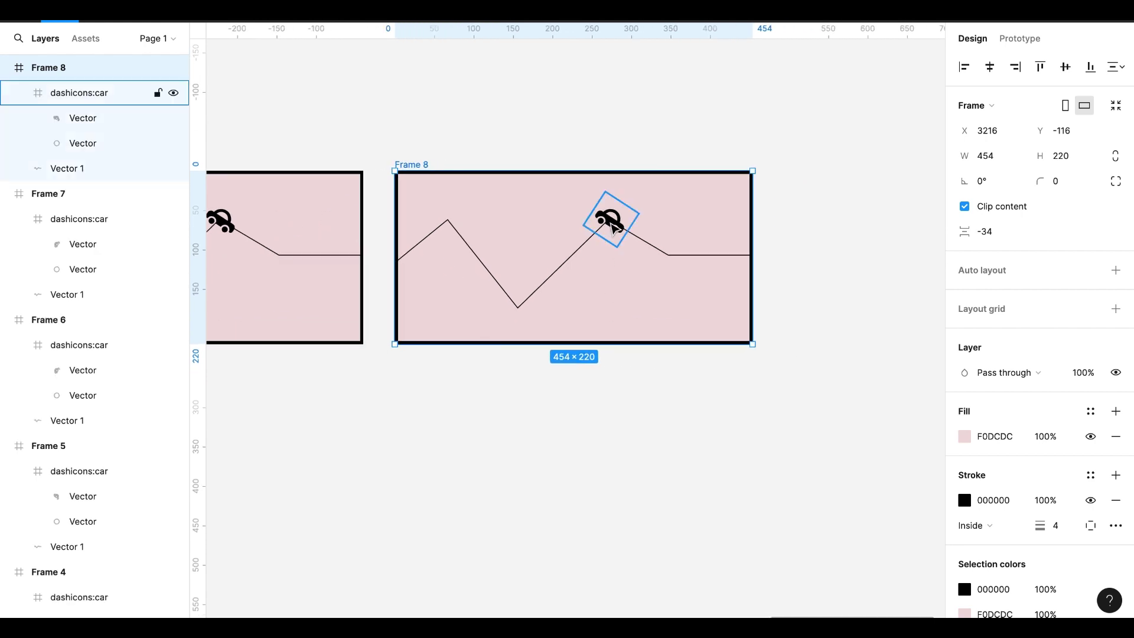
{"action": "left_click_drag", "start_coordinate": [610, 225], "coordinate": [660, 254]}
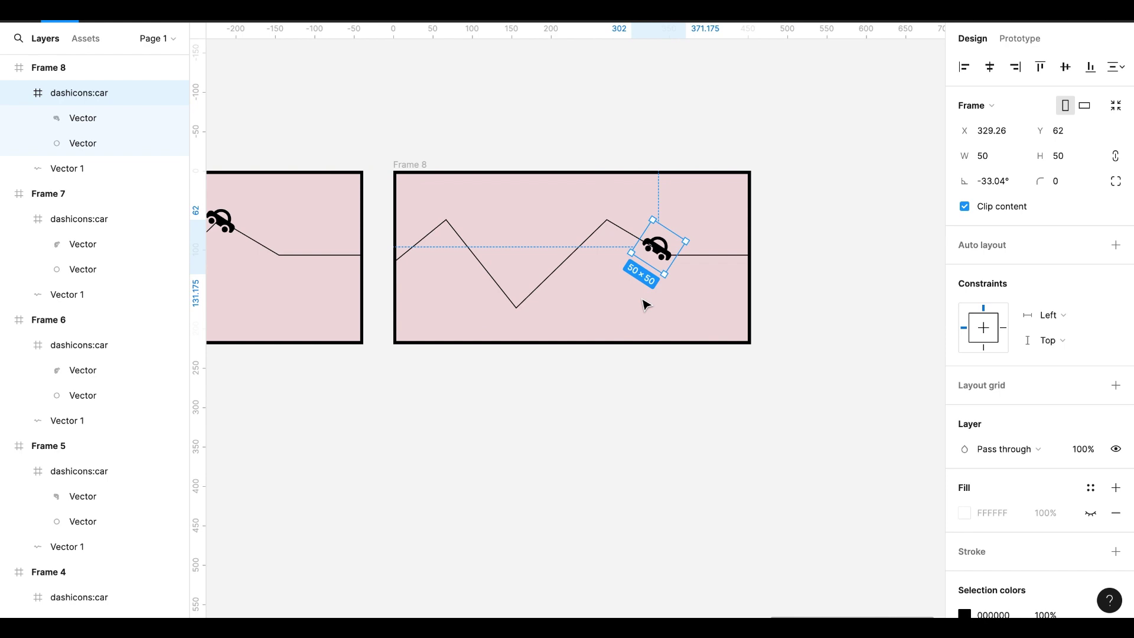
- Duplicate Frame 8 as Frame 9 and move its car onto the line's flat end
{"action": "left_click", "coordinate": [408, 172]}
{"action": "key", "text": "ctrl+d"}
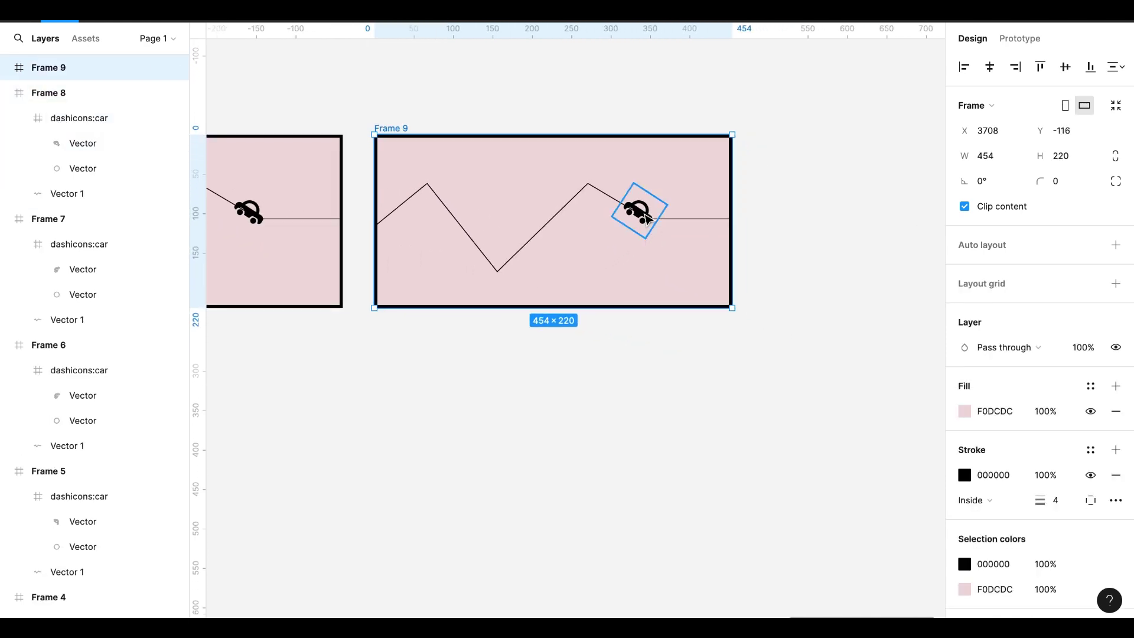
{"action": "left_click", "coordinate": [643, 218]}
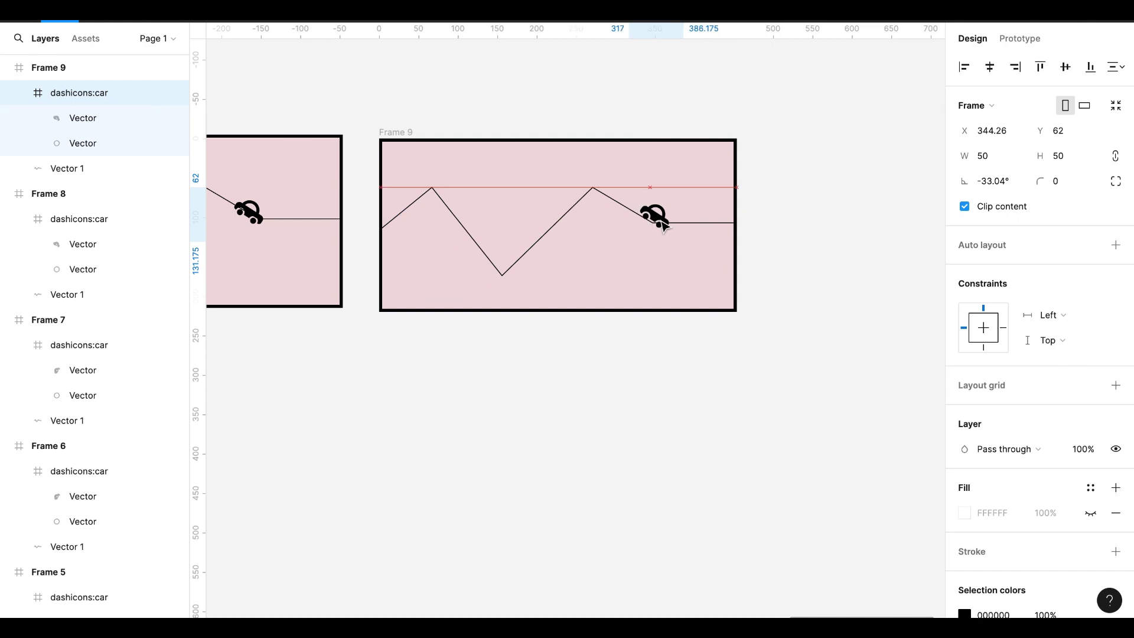
{"action": "mouse_move", "coordinate": [655, 223]}
{"action": "left_mouse_down"}
{"action": "mouse_move", "coordinate": [683, 245]}
{"action": "mouse_move", "coordinate": [674, 226]}
{"action": "left_mouse_up"}
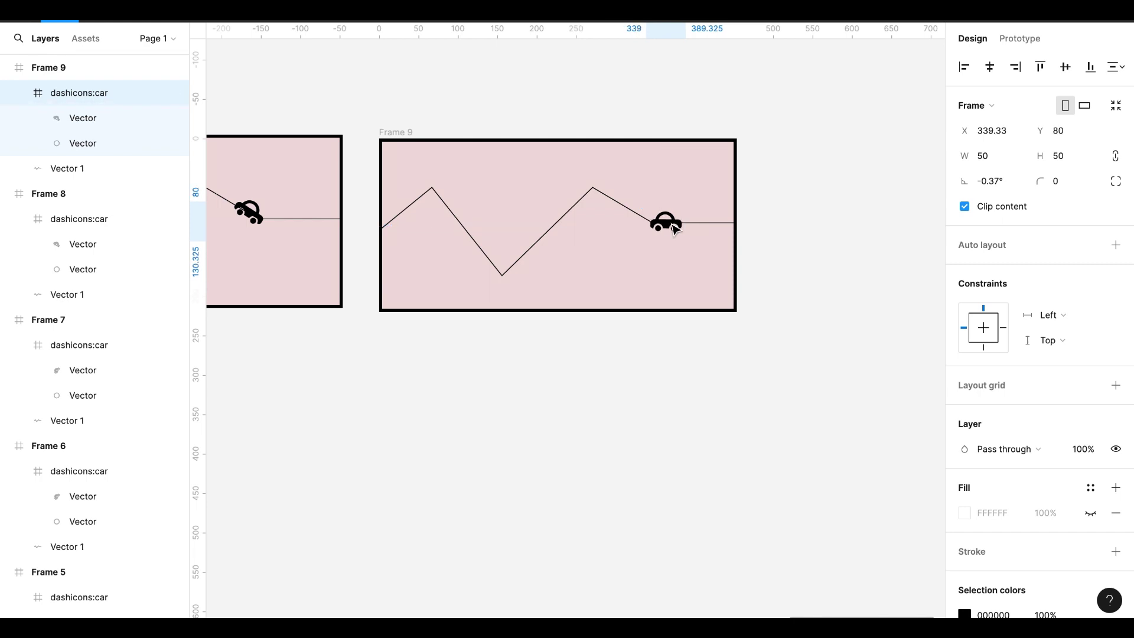
- Duplicate Frame 9 as Frame 10 and nudge its car past the frame's right edge
{"action": "left_click", "coordinate": [398, 138]}
{"action": "key", "text": "ctrl+d"}
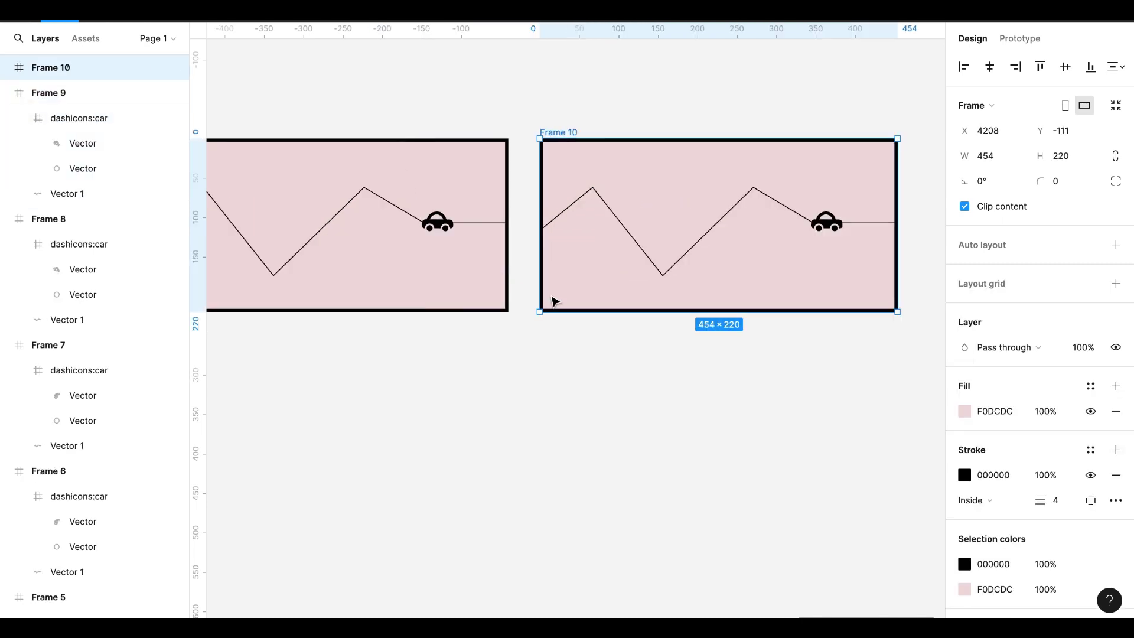
{"action": "scroll", "coordinate": [561, 299], "scroll_direction": "right", "scroll_amount": 3}
{"action": "left_click", "coordinate": [708, 233]}
{"action": "key", "text": "Right"}
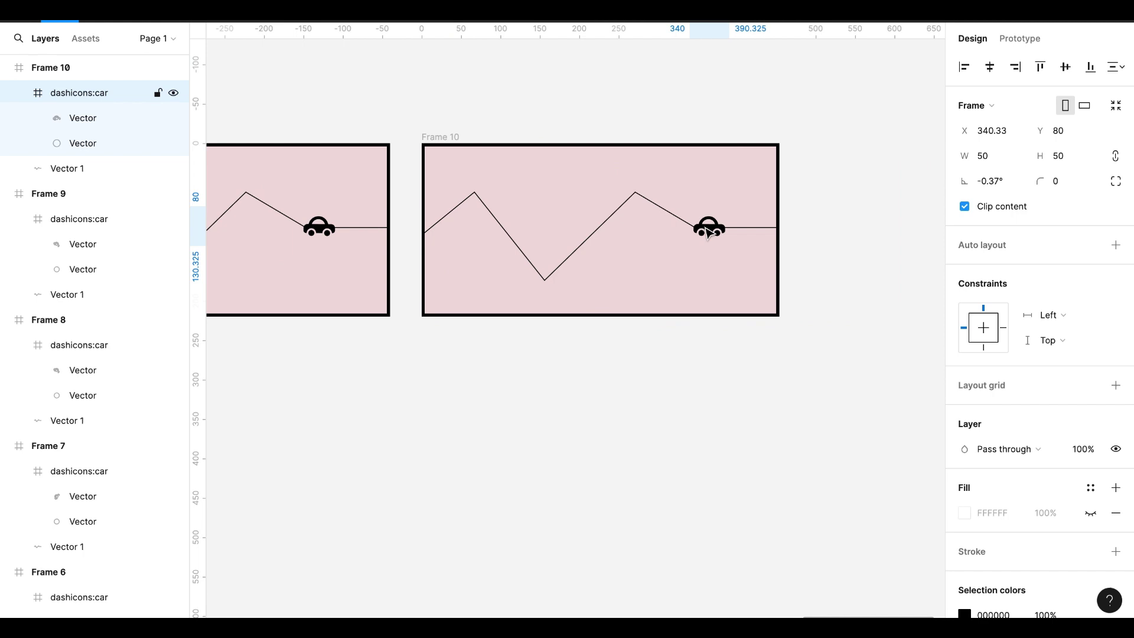
{"action": "key", "text": "shift+Right"}
{"action": "key", "text": "shift+Right"}
{"action": "key", "text": "shift+Right"}
{"action": "key", "text": "shift+Right"}
{"action": "key", "text": "shift+Right"}
{"action": "key", "text": "shift+Right"}
{"action": "key", "text": "Right"}
{"action": "key", "text": "Right"}
{"action": "key", "text": "Right"}
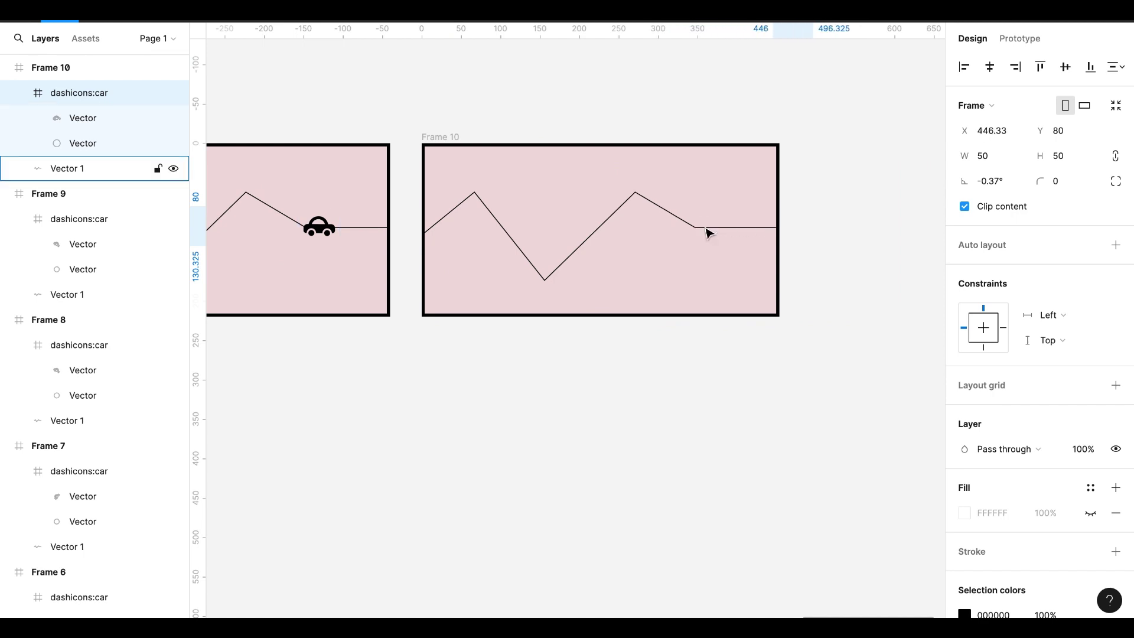
{"action": "left_click", "coordinate": [632, 411]}
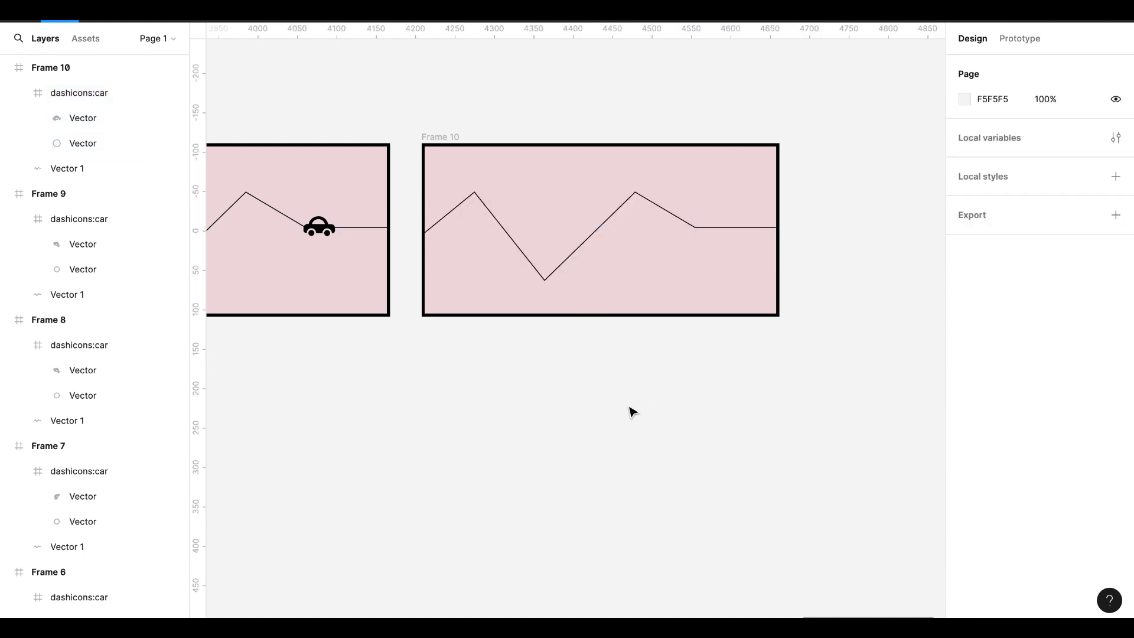
- Zoom out and pan left until Frames 1 through 10 all show side by side
{"action": "scroll", "coordinate": [456, 405], "scroll_direction": "down", "scroll_amount": 5}
{"action": "scroll", "coordinate": [456, 405], "scroll_direction": "left", "scroll_amount": 5}
{"action": "scroll", "coordinate": [455, 405], "scroll_direction": "left", "scroll_amount": 1}
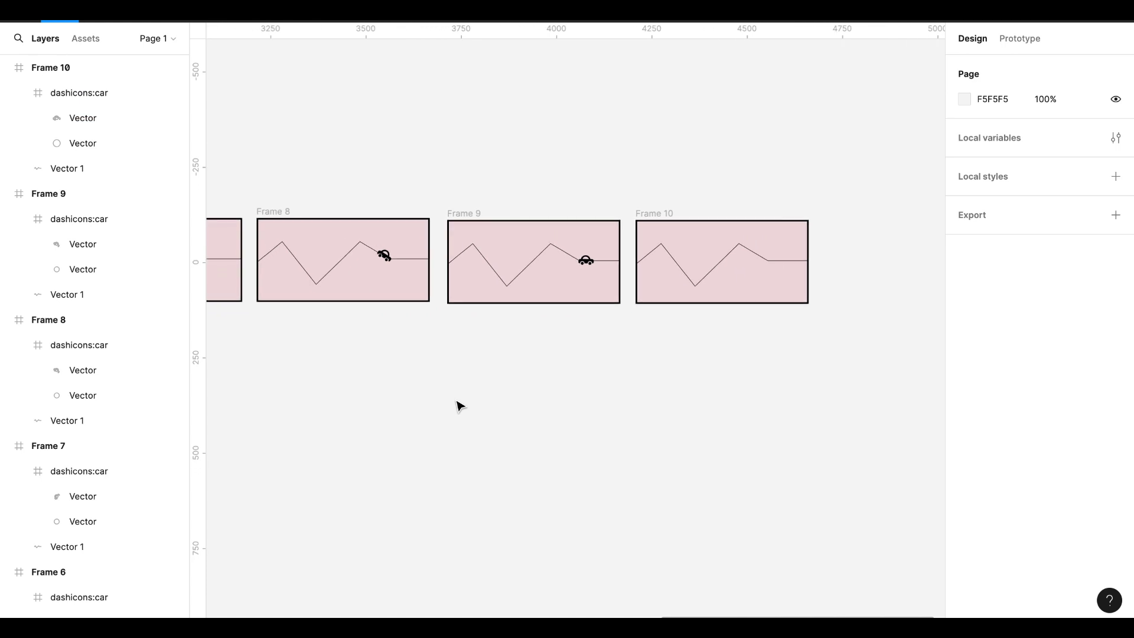
{"action": "scroll", "coordinate": [458, 406], "scroll_direction": "left", "scroll_amount": 1}
{"action": "scroll", "coordinate": [413, 458], "scroll_direction": "left", "scroll_amount": 2}
{"action": "scroll", "coordinate": [422, 452], "scroll_direction": "down", "scroll_amount": 3}
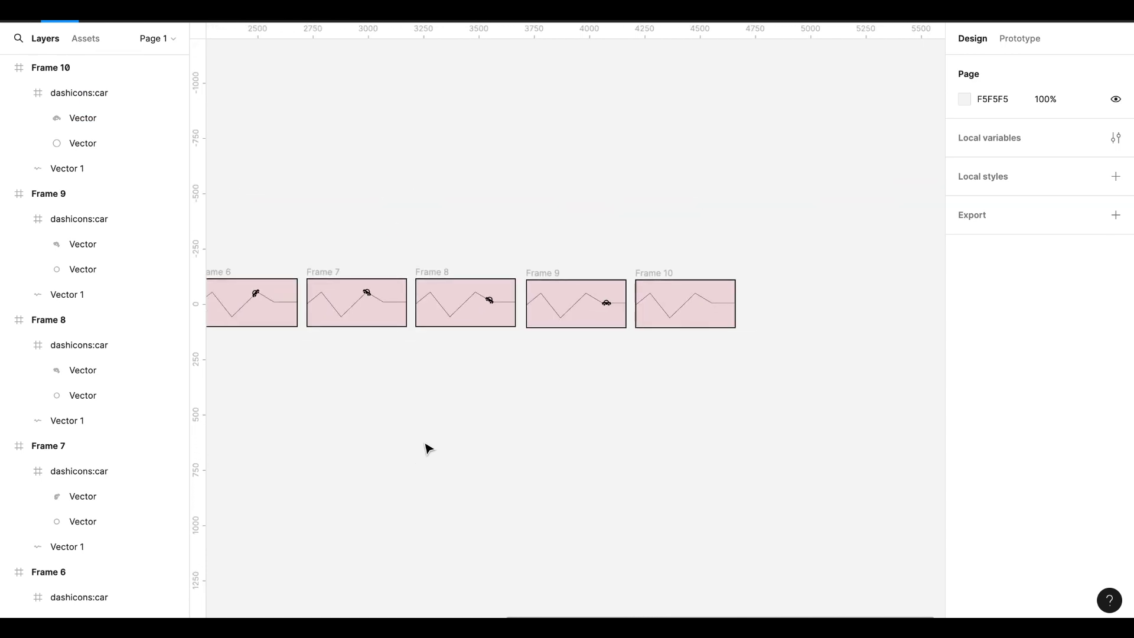
{"action": "scroll", "coordinate": [426, 447], "scroll_direction": "down", "scroll_amount": 2}
{"action": "scroll", "coordinate": [476, 420], "scroll_direction": "down", "scroll_amount": 2}
{"action": "scroll", "coordinate": [476, 420], "scroll_direction": "down", "scroll_amount": 2}
{"action": "scroll", "coordinate": [476, 420], "scroll_direction": "down", "scroll_amount": 2}
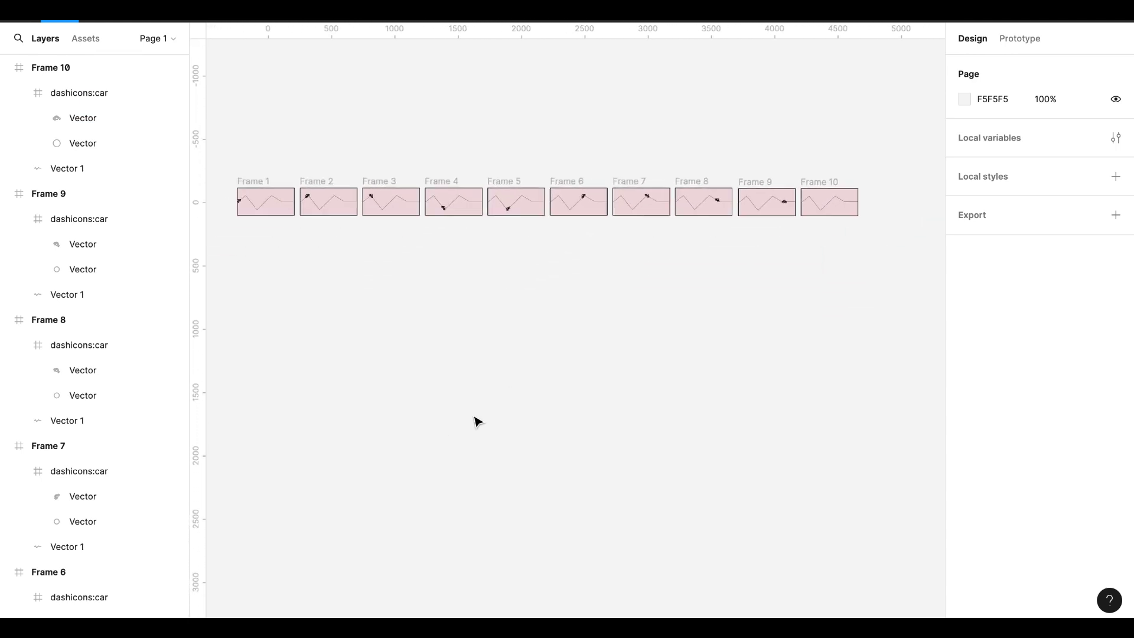
{"action": "scroll", "coordinate": [476, 420], "scroll_direction": "down", "scroll_amount": 2}
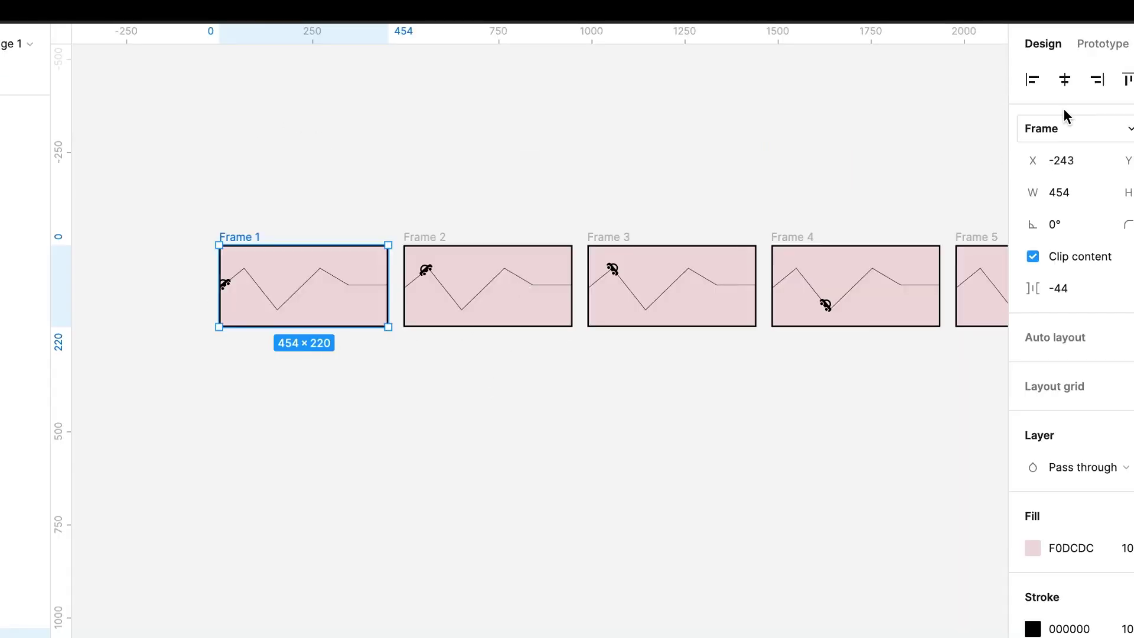
- Add a prototype interaction on Frame 1 with an After delay trigger of 1ms
{"action": "left_click", "coordinate": [1103, 44]}
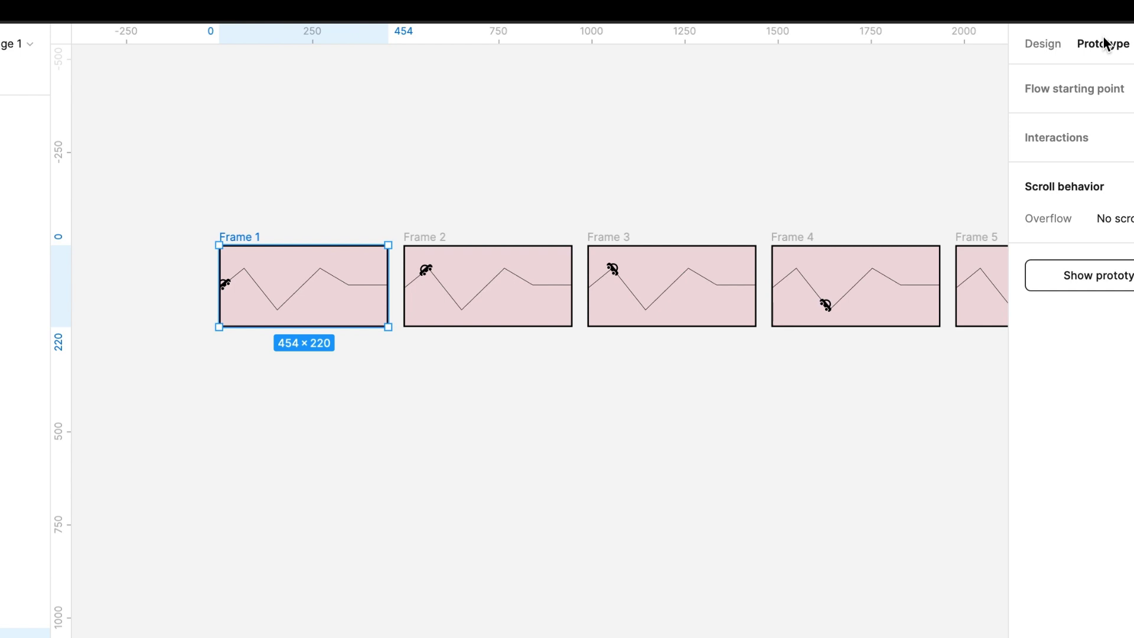
{"action": "left_click_drag", "start_coordinate": [388, 286], "coordinate": [418, 288]}
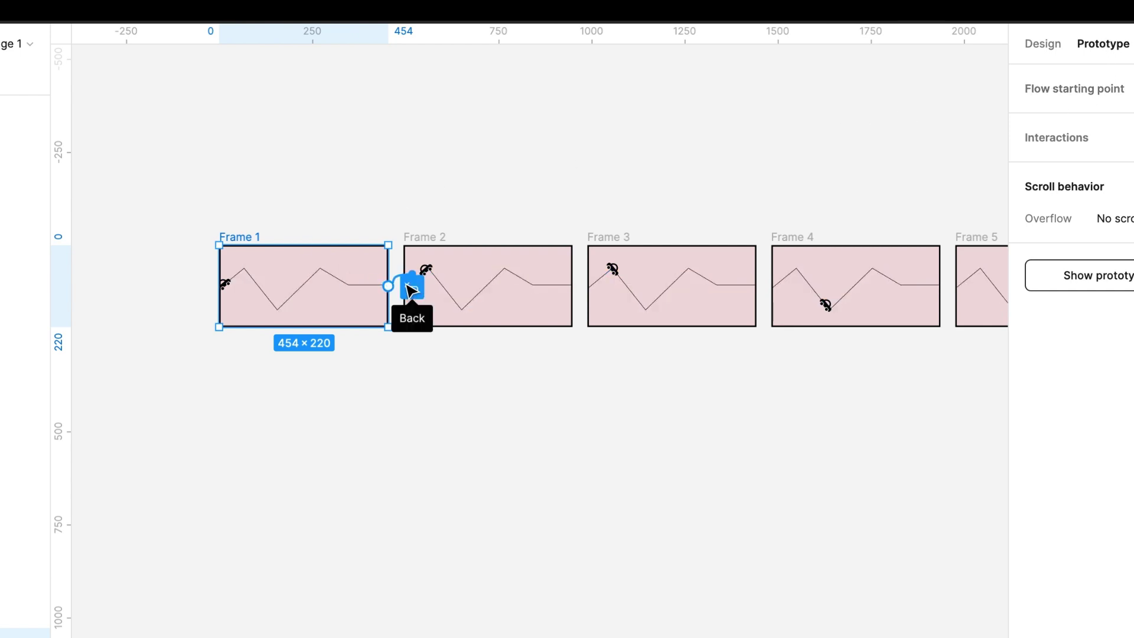
{"action": "left_click", "coordinate": [361, 332]}
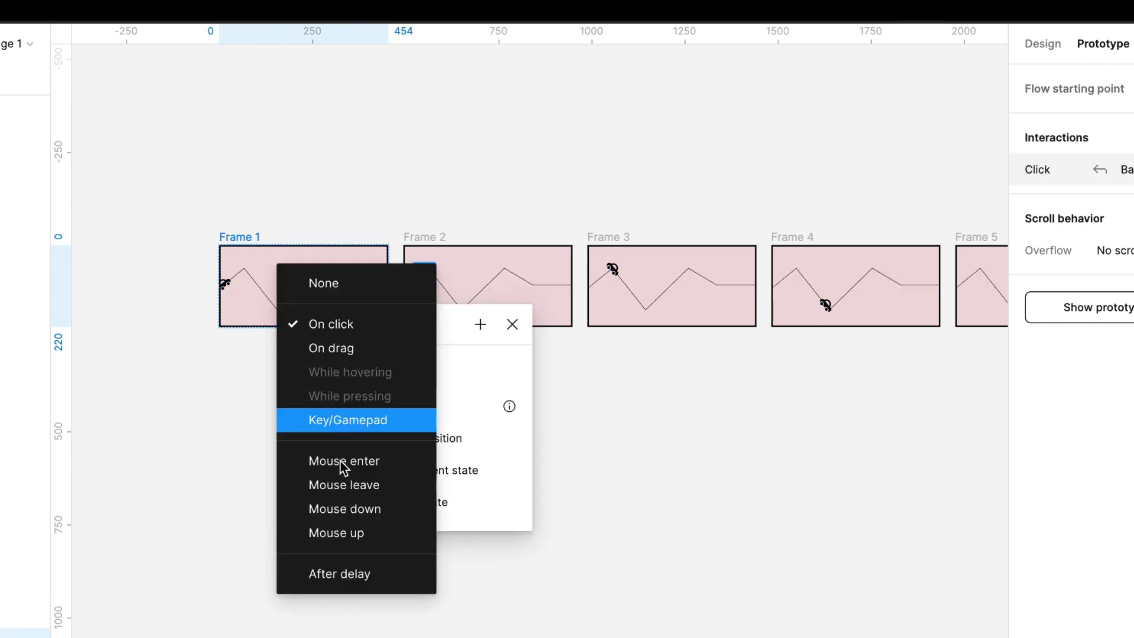
{"action": "left_click", "coordinate": [342, 574]}
{"action": "left_click", "coordinate": [332, 356]}
{"action": "type", "text": "1m"}
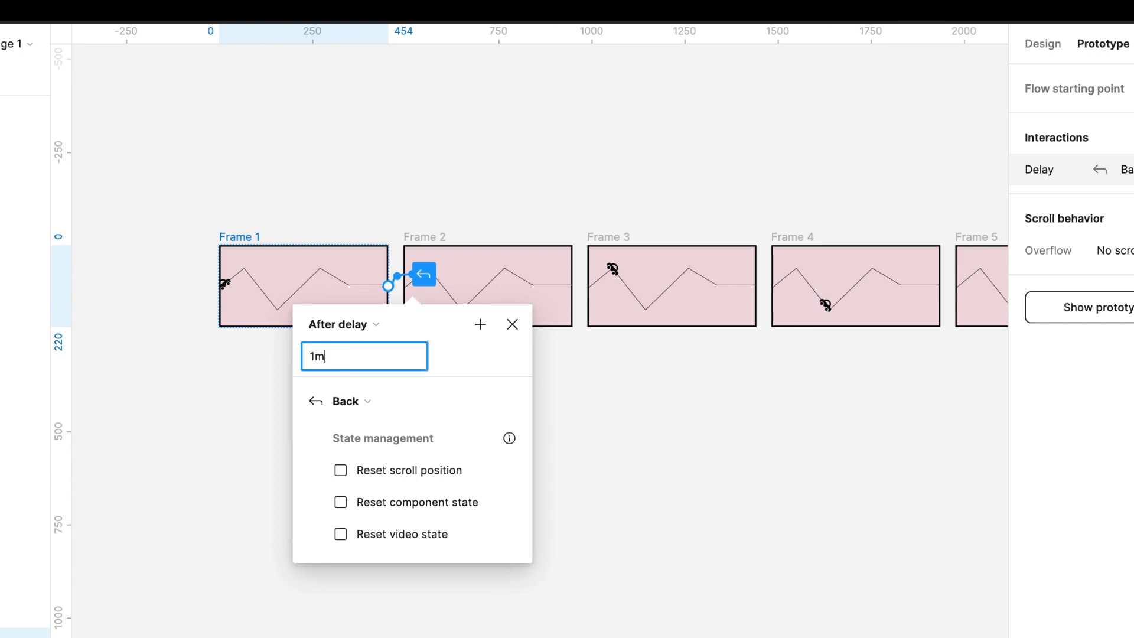
{"action": "type", "text": "s"}
- Make it navigate to Frame 2 with Smart animate, Linear easing and 150ms duration
{"action": "left_click", "coordinate": [380, 403]}
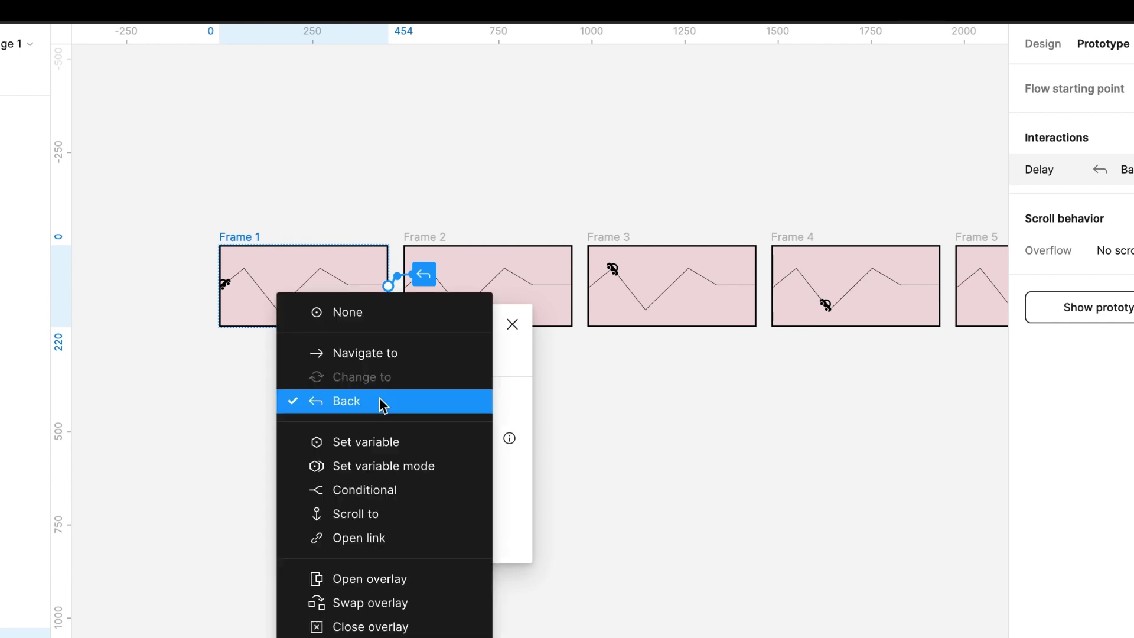
{"action": "left_click", "coordinate": [370, 353]}
{"action": "left_click", "coordinate": [359, 432]}
{"action": "left_click", "coordinate": [369, 460]}
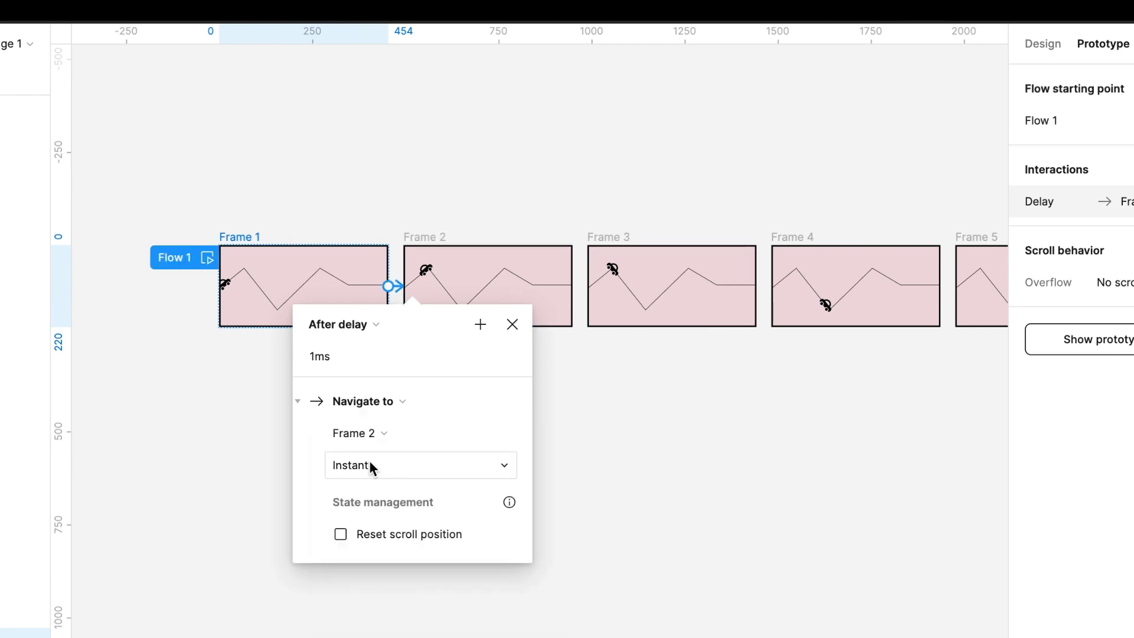
{"action": "left_click", "coordinate": [356, 468]}
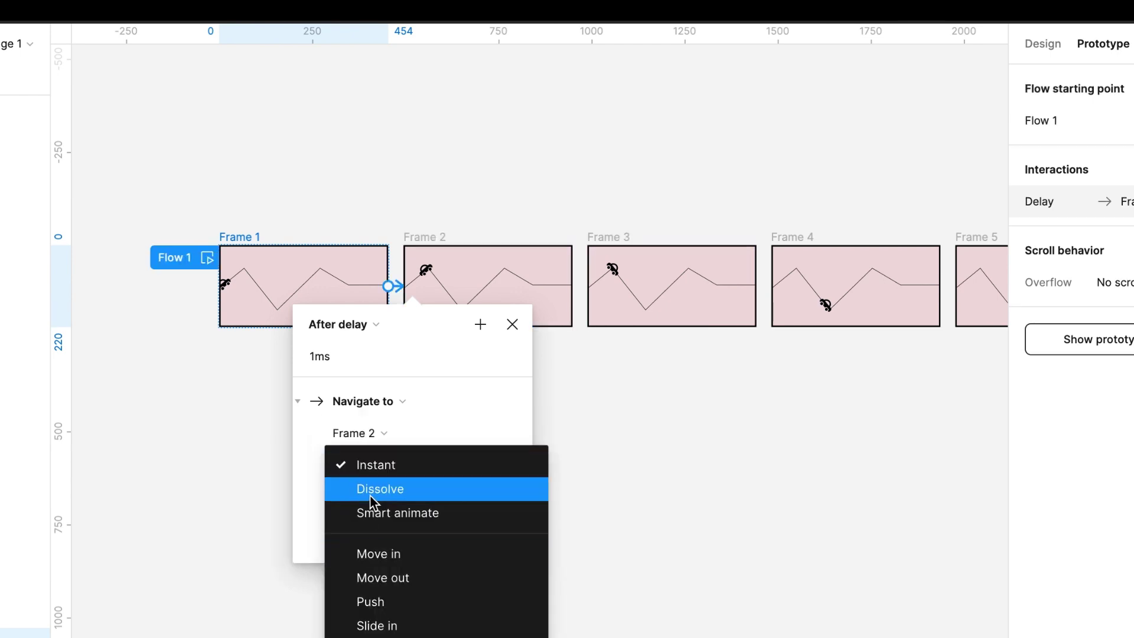
{"action": "left_click", "coordinate": [374, 513]}
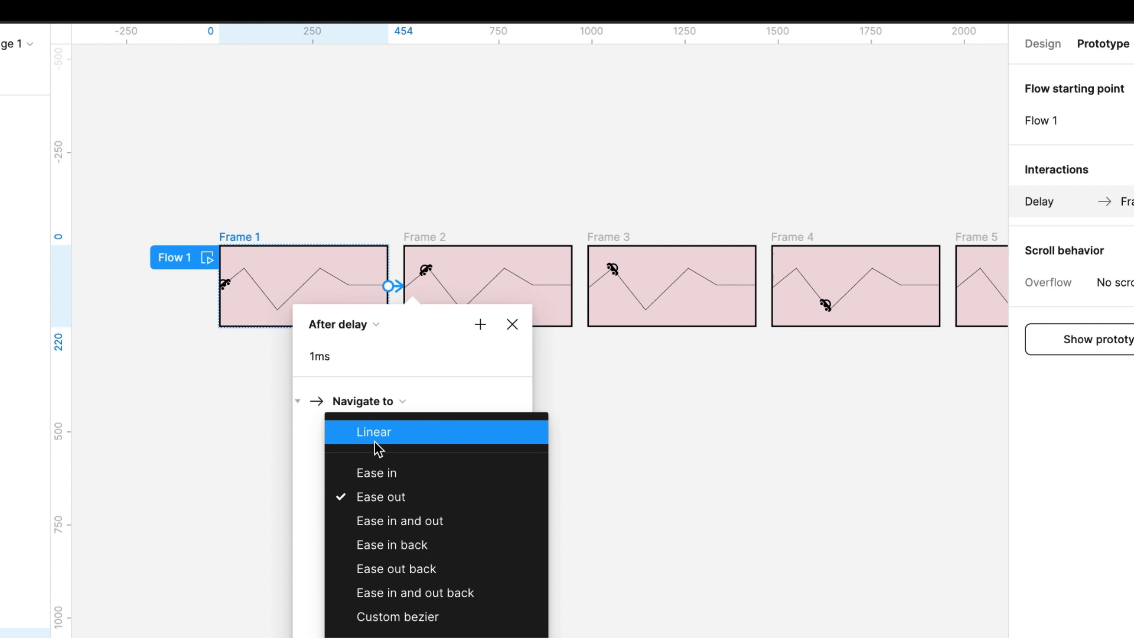
{"action": "left_click", "coordinate": [374, 441]}
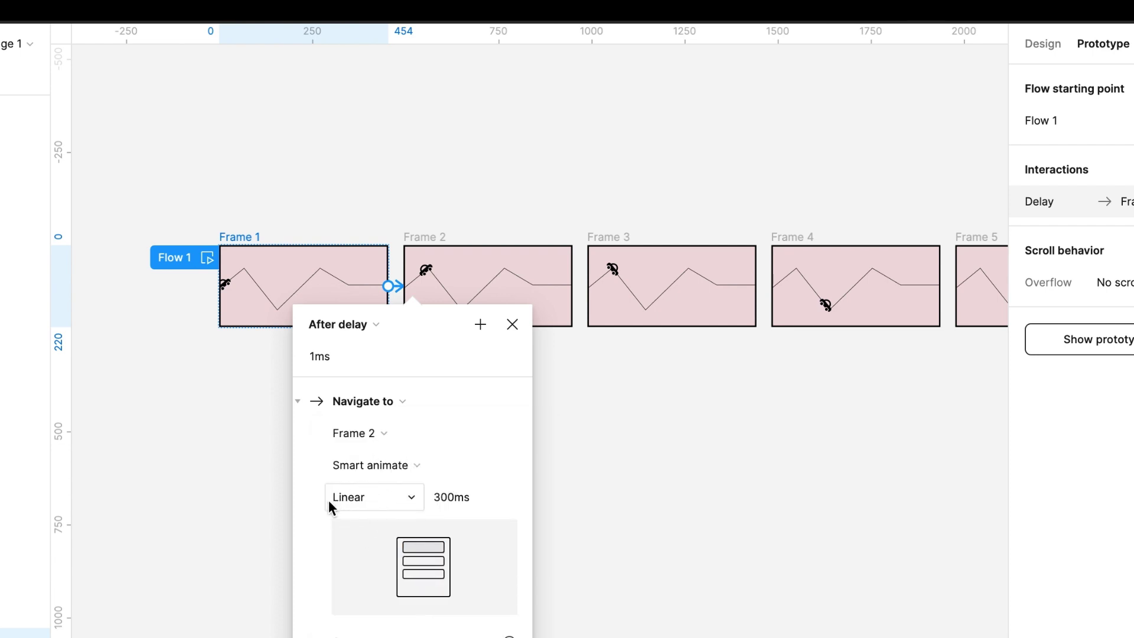
{"action": "left_click", "coordinate": [448, 503]}
{"action": "type", "text": "1"}
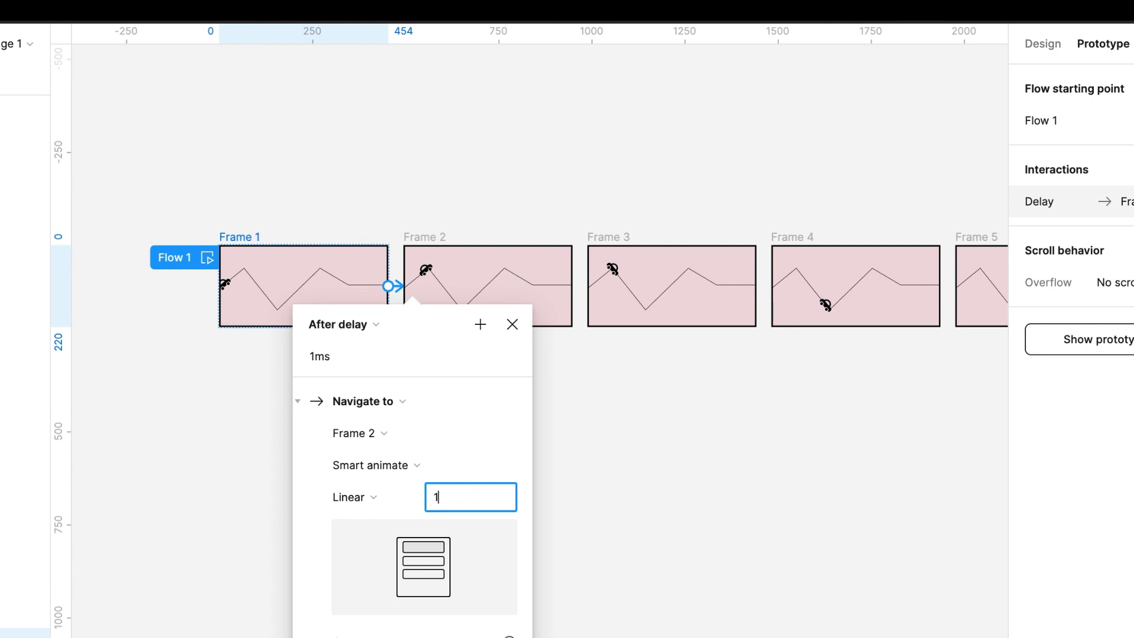
{"action": "type", "text": "50ms"}
{"action": "left_click", "coordinate": [512, 324]}
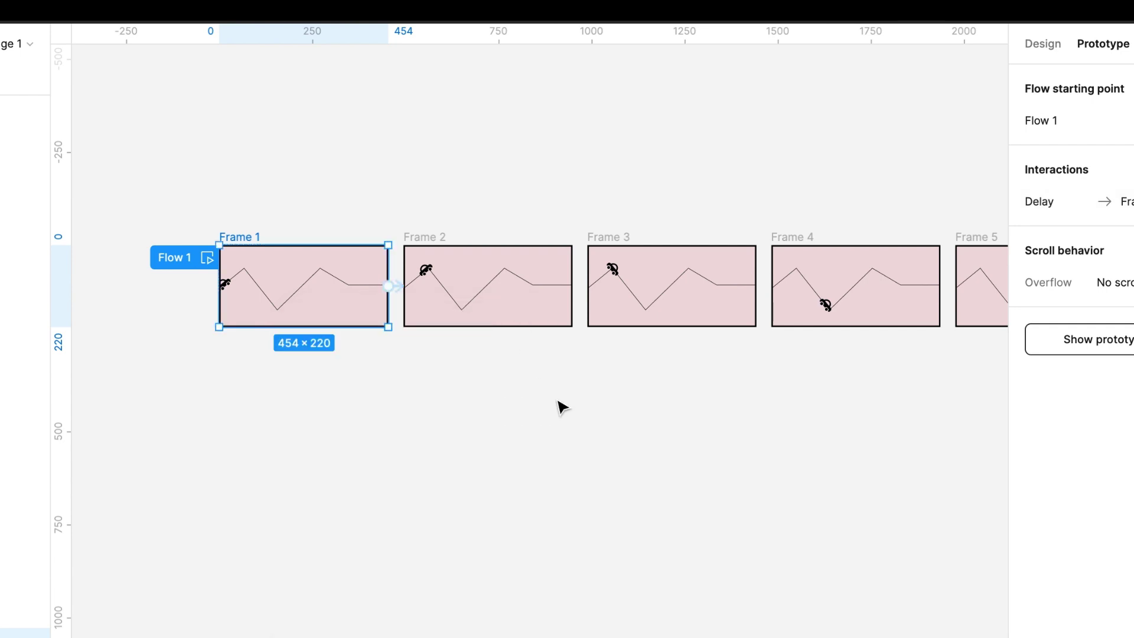
{"action": "key", "text": "Escape"}
- Add a Navigate interaction on Frame 2 with an After delay trigger of 1ms
{"action": "left_click", "coordinate": [467, 271]}
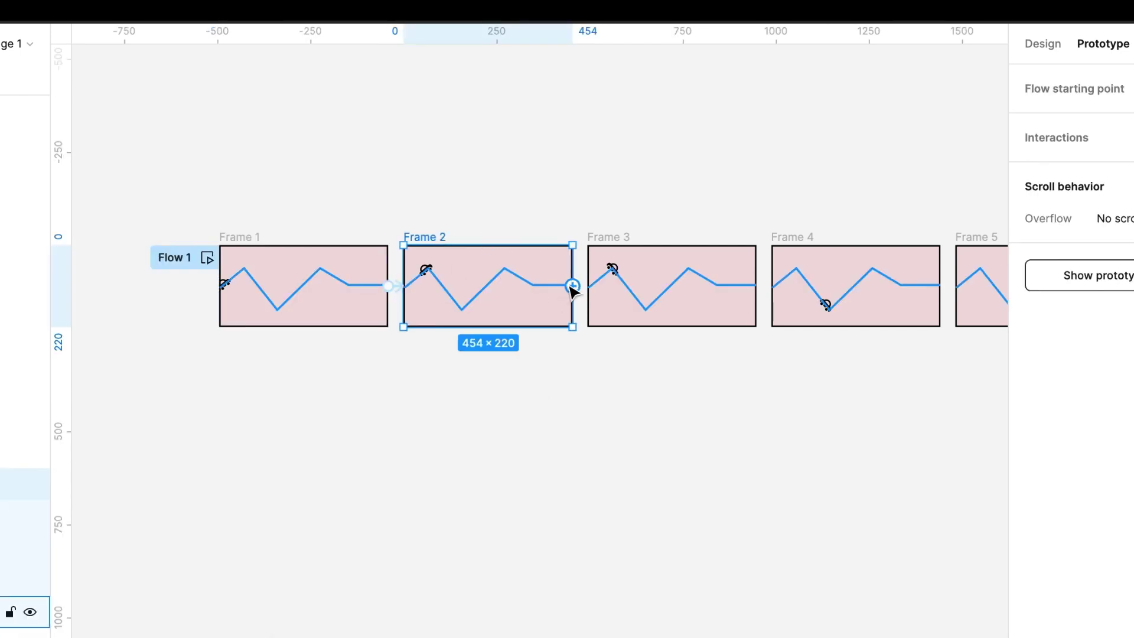
{"action": "left_click_drag", "start_coordinate": [573, 286], "coordinate": [608, 273]}
{"action": "left_click", "coordinate": [526, 371]}
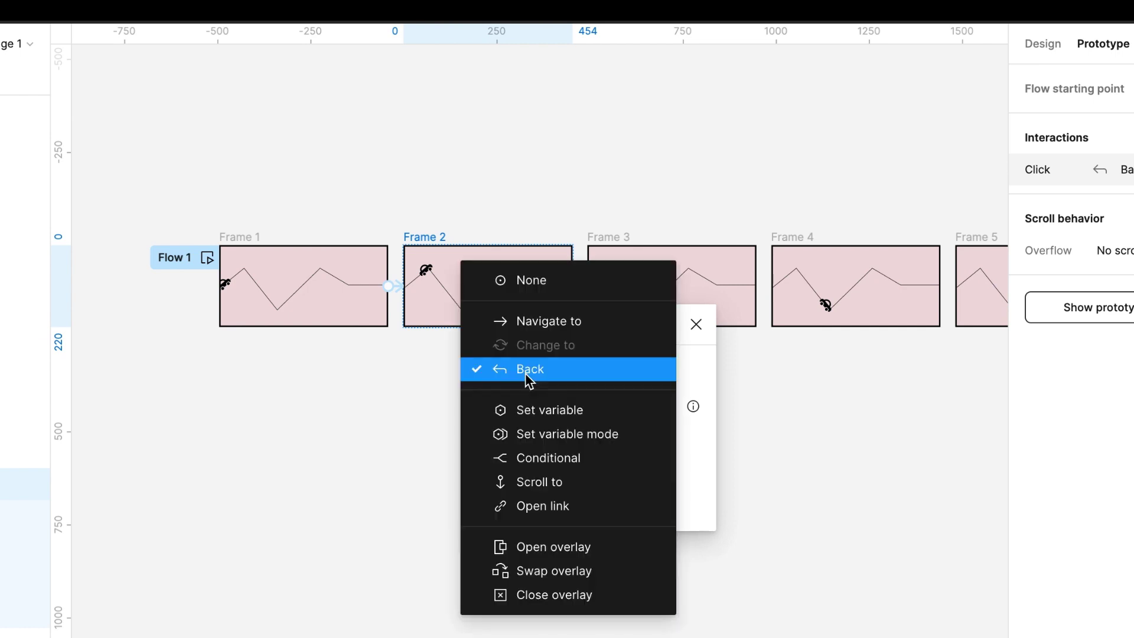
{"action": "left_click", "coordinate": [529, 321]}
{"action": "left_click", "coordinate": [523, 573]}
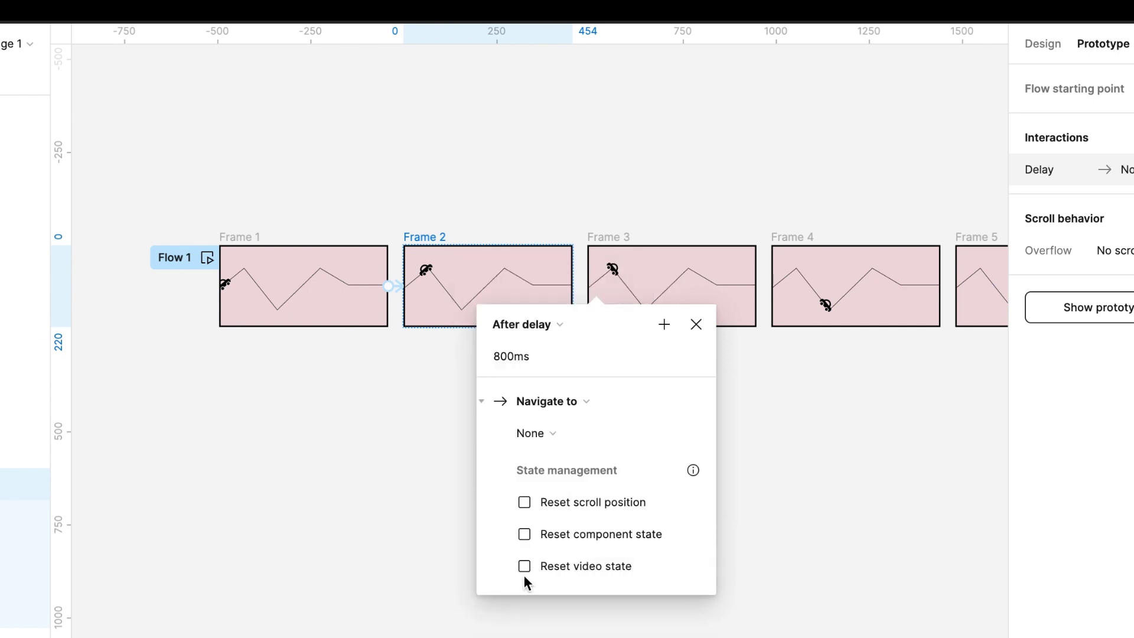
{"action": "left_click", "coordinate": [515, 360]}
{"action": "type", "text": "1"}
{"action": "key", "text": "Return"}
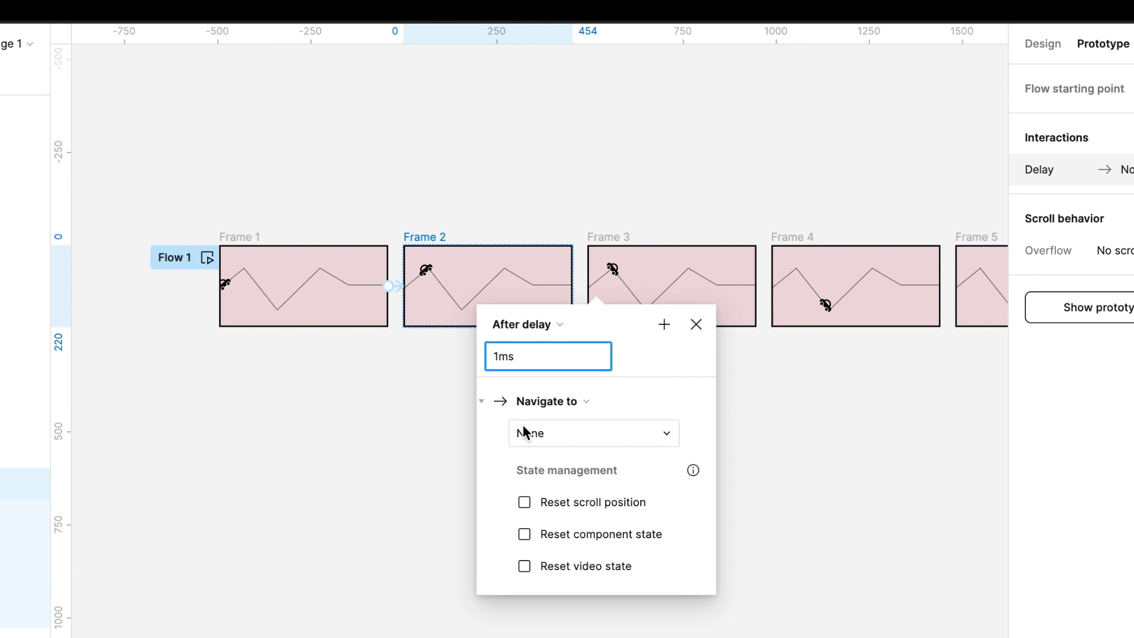
- Point it to Frame 3 with Smart animate, Linear easing and 1ms duration
{"action": "left_click", "coordinate": [523, 431]}
{"action": "left_click", "coordinate": [541, 487]}
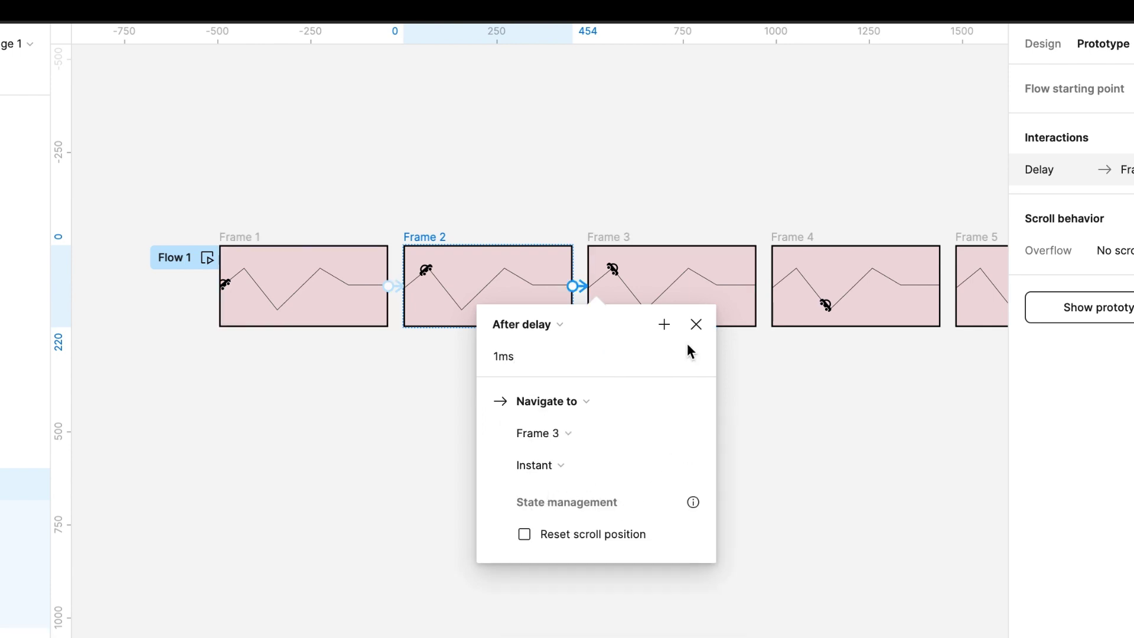
{"action": "left_click", "coordinate": [555, 466]}
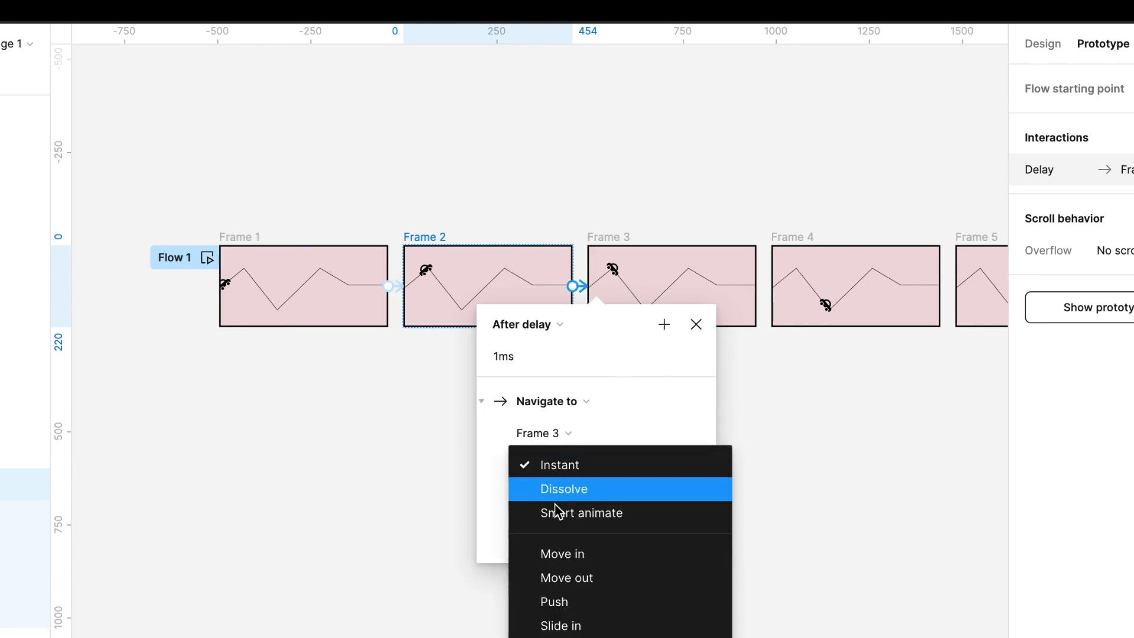
{"action": "left_click", "coordinate": [555, 512]}
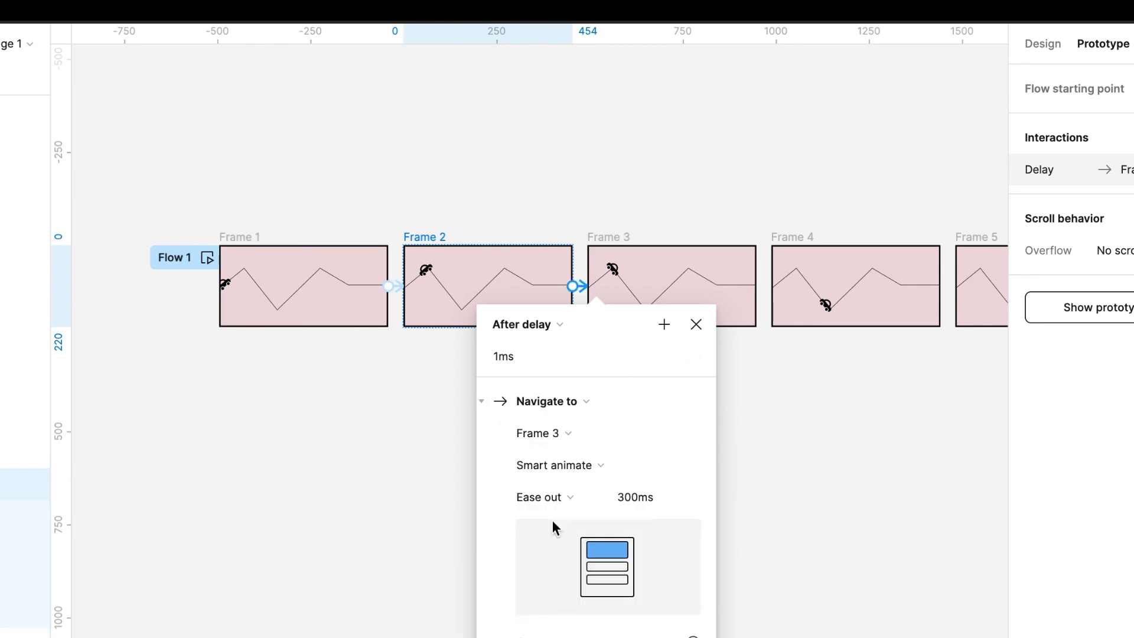
{"action": "left_click", "coordinate": [544, 497]}
{"action": "left_click", "coordinate": [560, 425]}
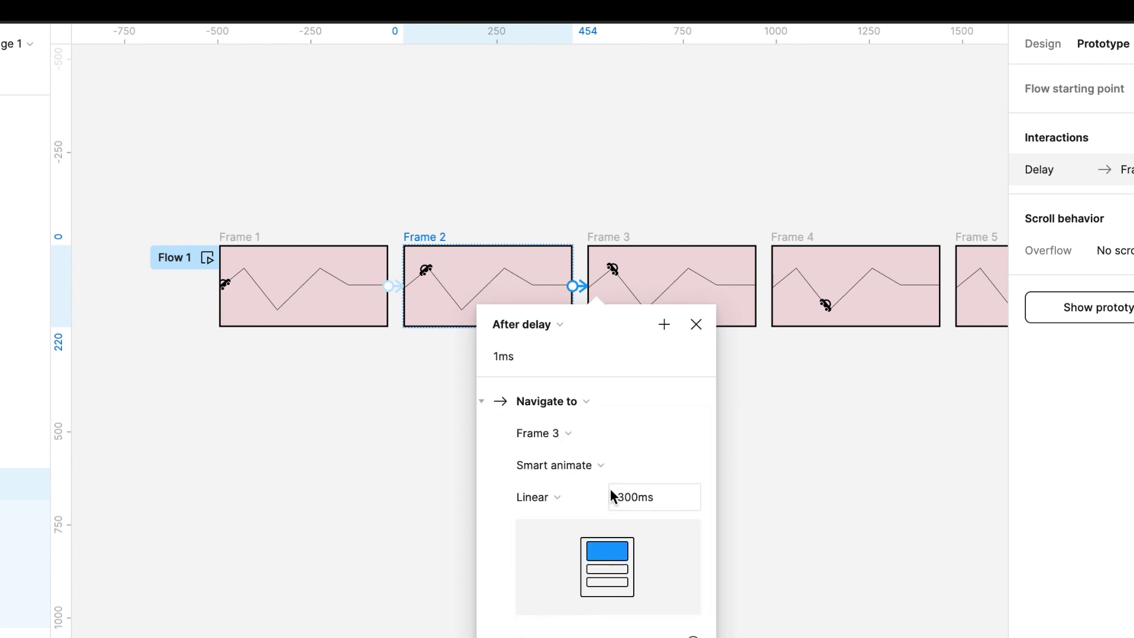
{"action": "left_click", "coordinate": [627, 501]}
{"action": "type", "text": "1ms"}
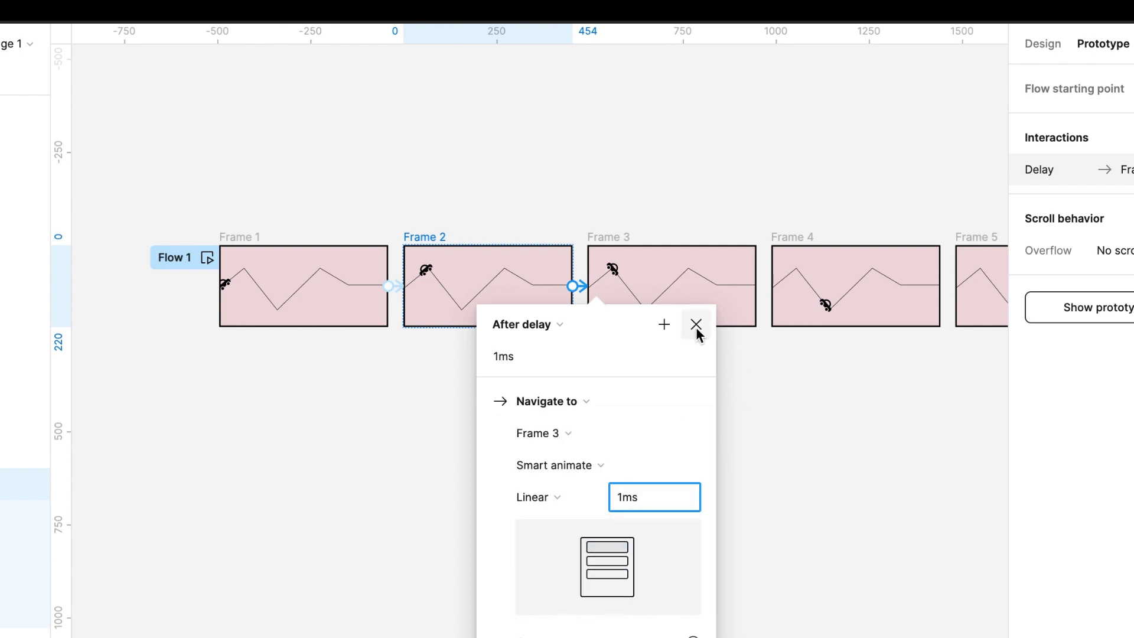
{"action": "left_click", "coordinate": [696, 324]}
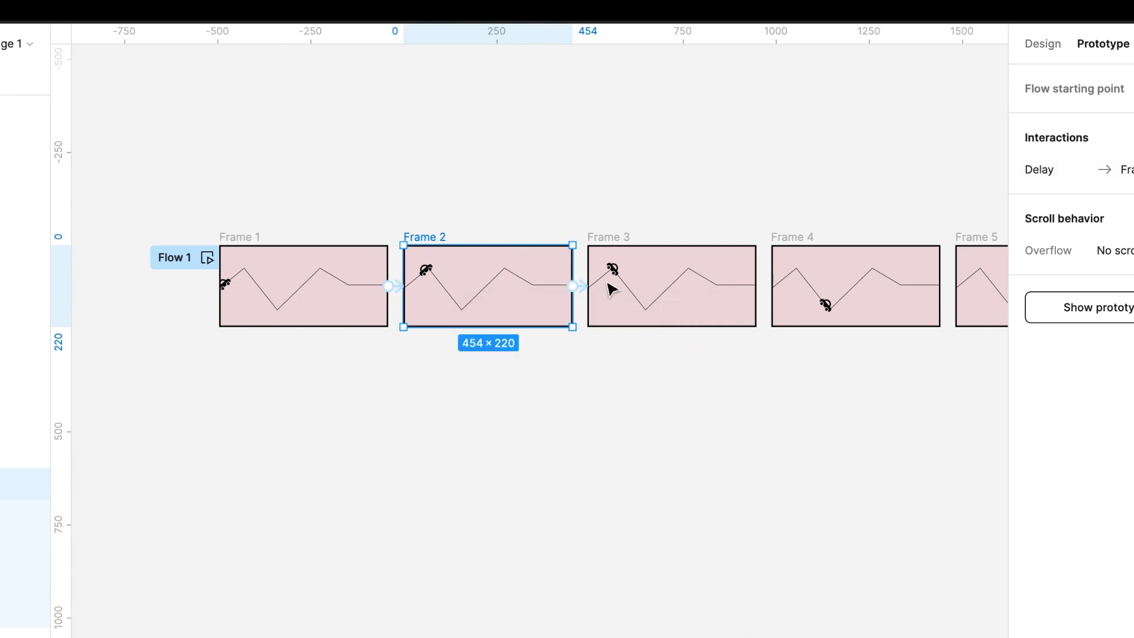
- Connect Frame 3 to Frame 4 with a 1ms After delay trigger and 150ms duration
{"action": "left_click", "coordinate": [613, 291]}
{"action": "left_click_drag", "start_coordinate": [756, 286], "coordinate": [782, 273]}
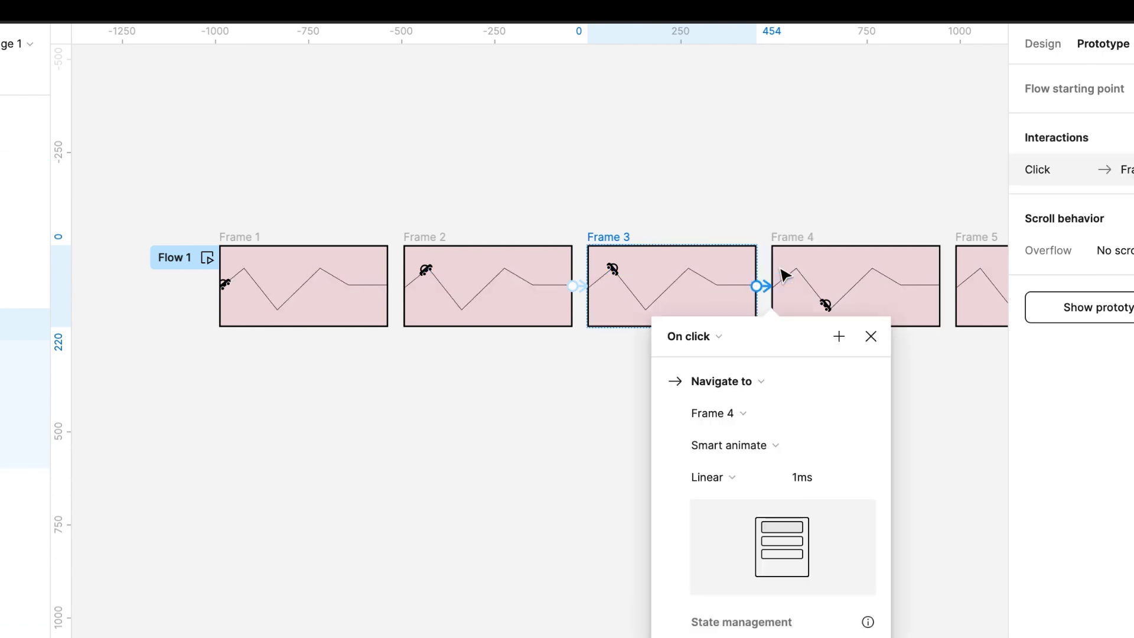
{"action": "left_click", "coordinate": [698, 335]}
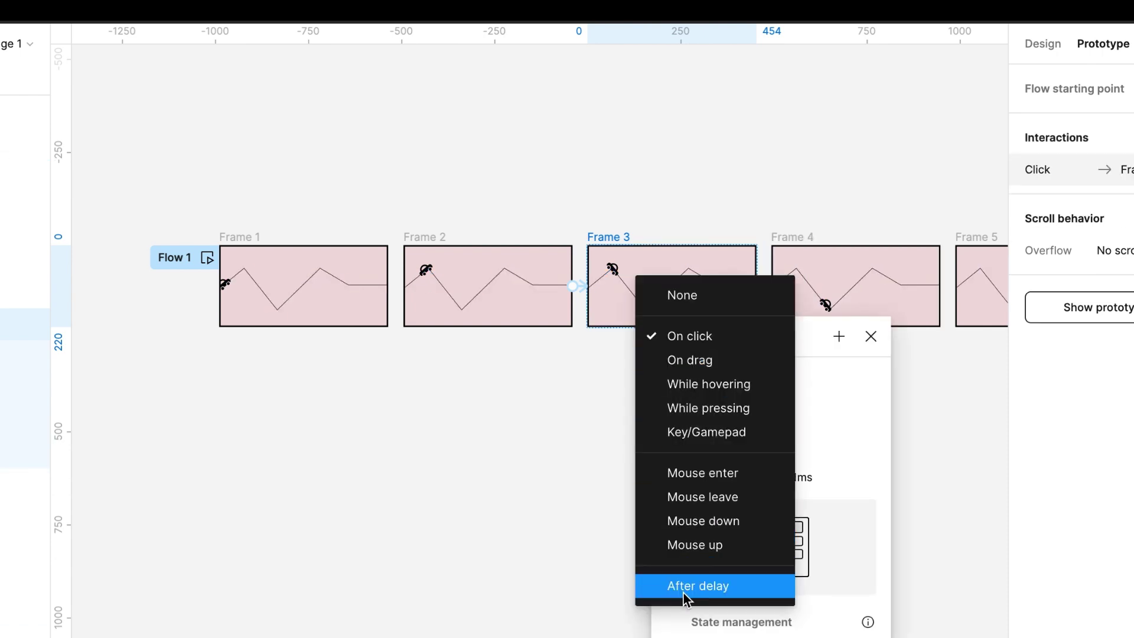
{"action": "left_click", "coordinate": [655, 591]}
{"action": "type", "text": "1ms"}
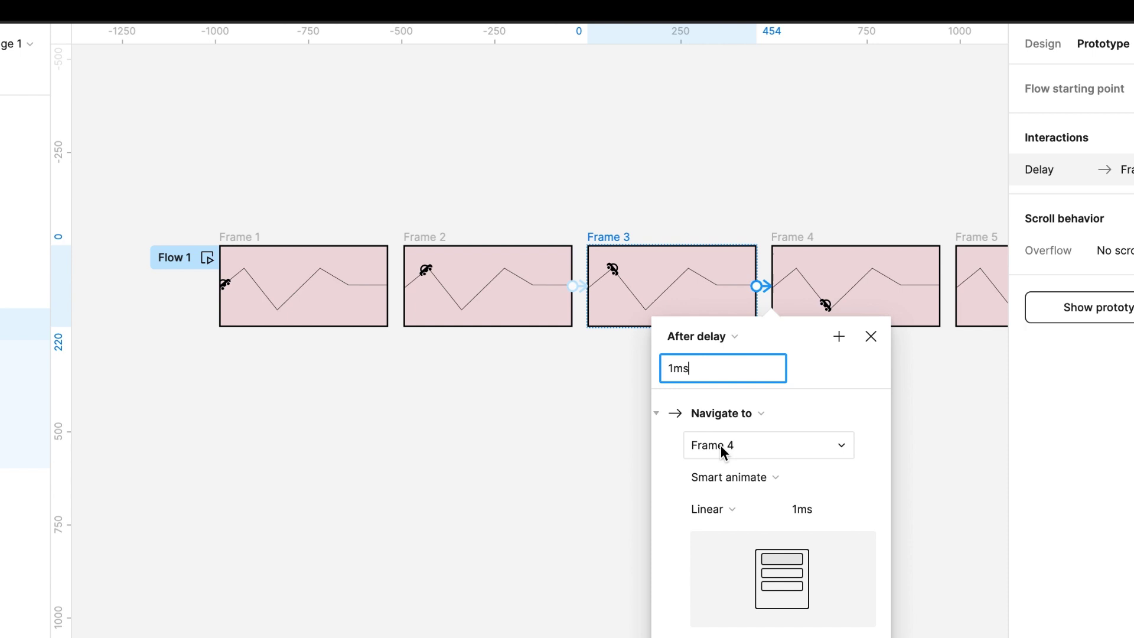
{"action": "left_click", "coordinate": [802, 511]}
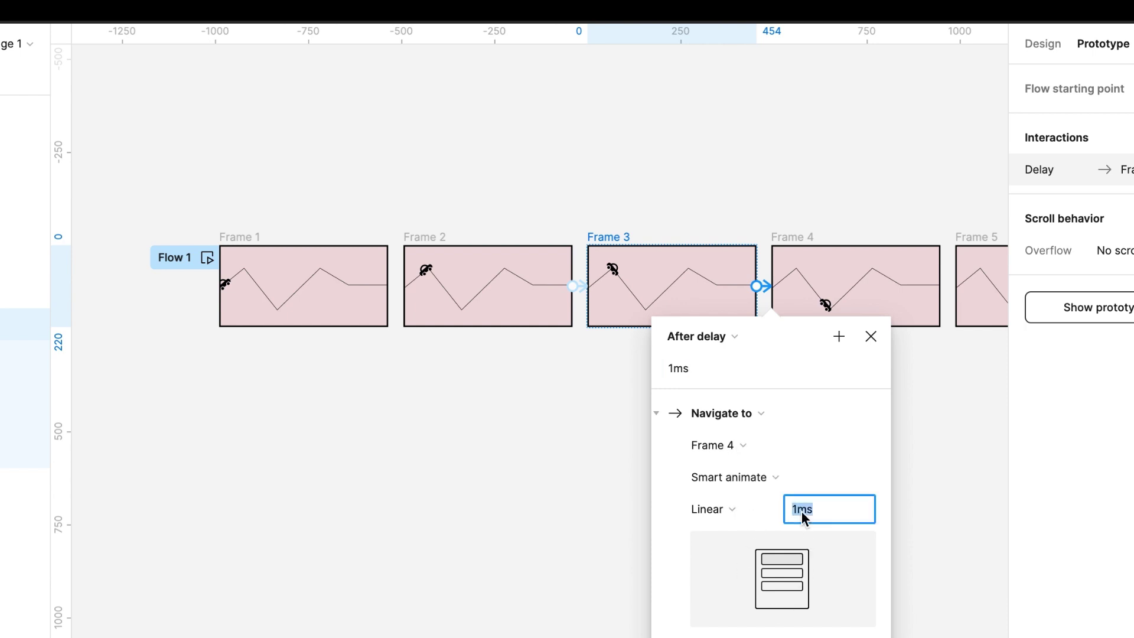
{"action": "type", "text": "150m"}
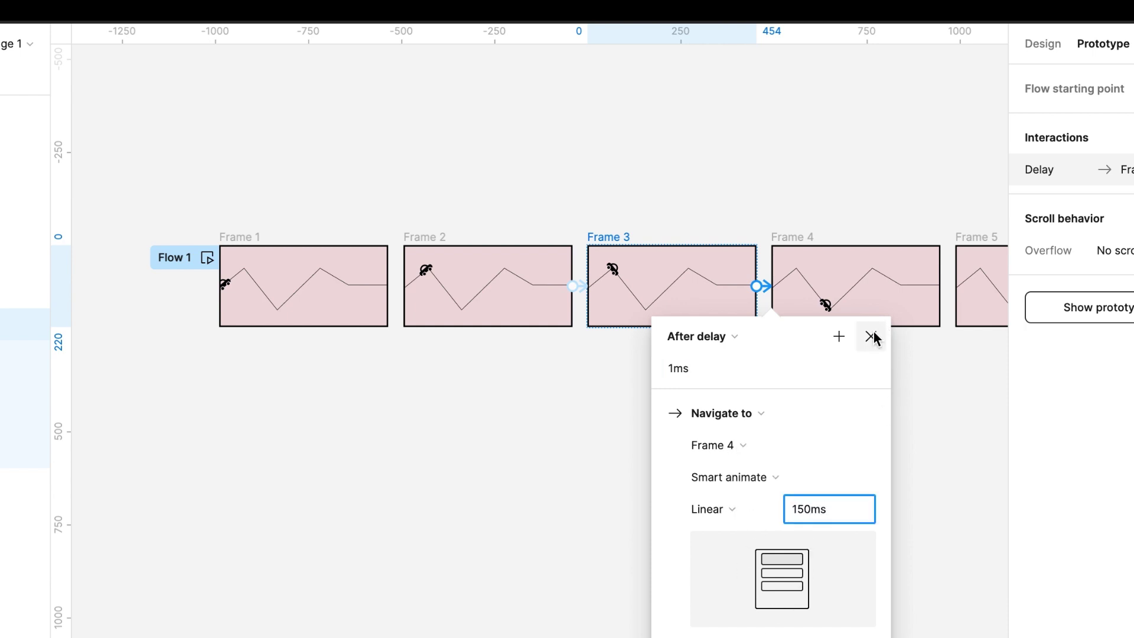
{"action": "left_click", "coordinate": [870, 336]}
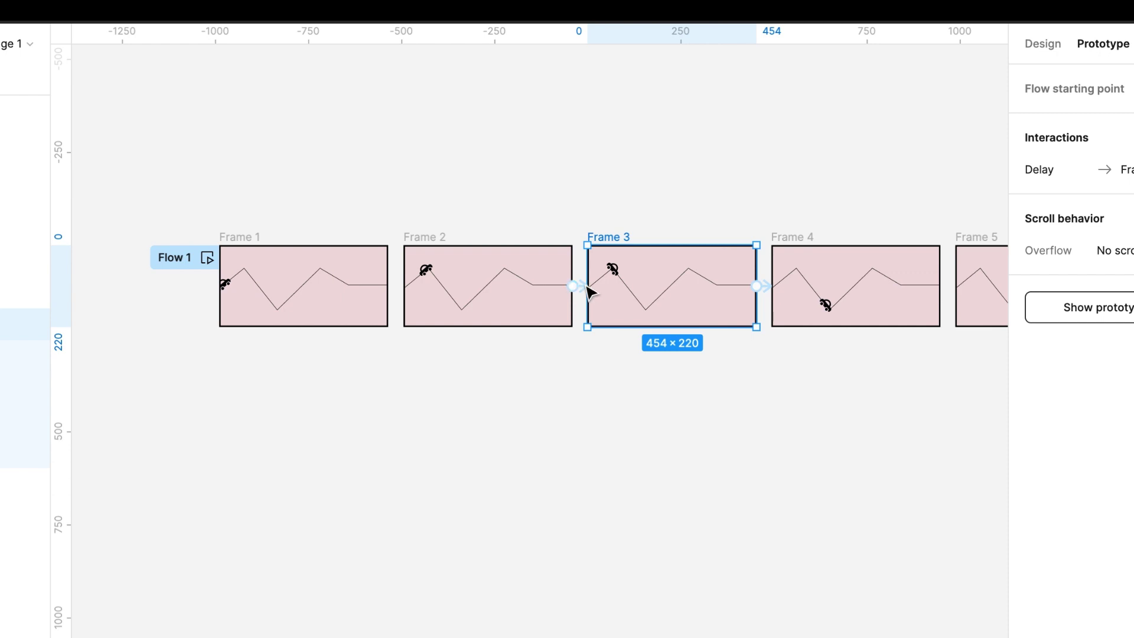
- Change Frame 2's transition duration to 150ms
{"action": "left_click", "coordinate": [583, 287]}
{"action": "left_click", "coordinate": [619, 515]}
{"action": "type", "text": "150"}
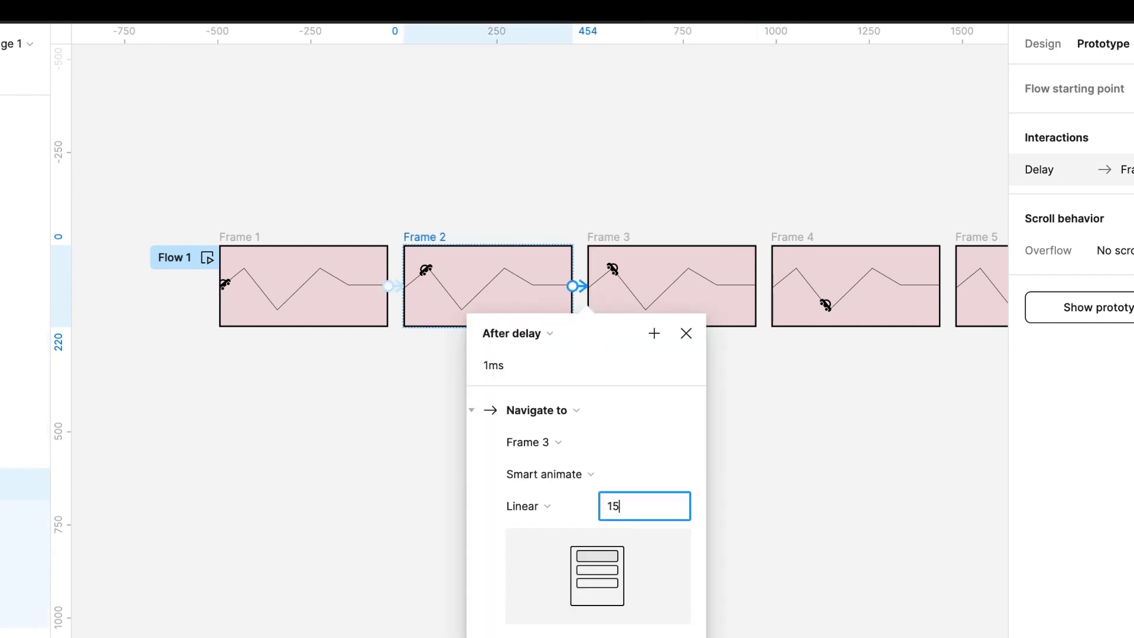
{"action": "left_click", "coordinate": [679, 336]}
{"action": "scroll", "coordinate": [709, 375], "scroll_direction": "right", "scroll_amount": 3}
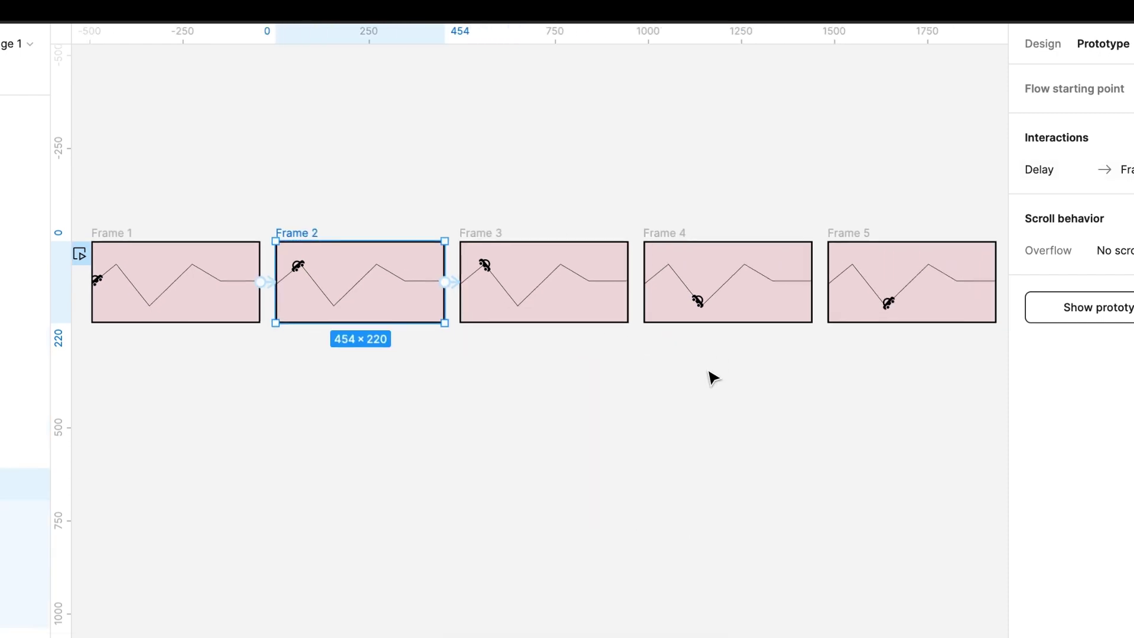
- Link Frame 4 to Frame 5 with a 1ms After delay trigger
{"action": "left_click", "coordinate": [581, 376]}
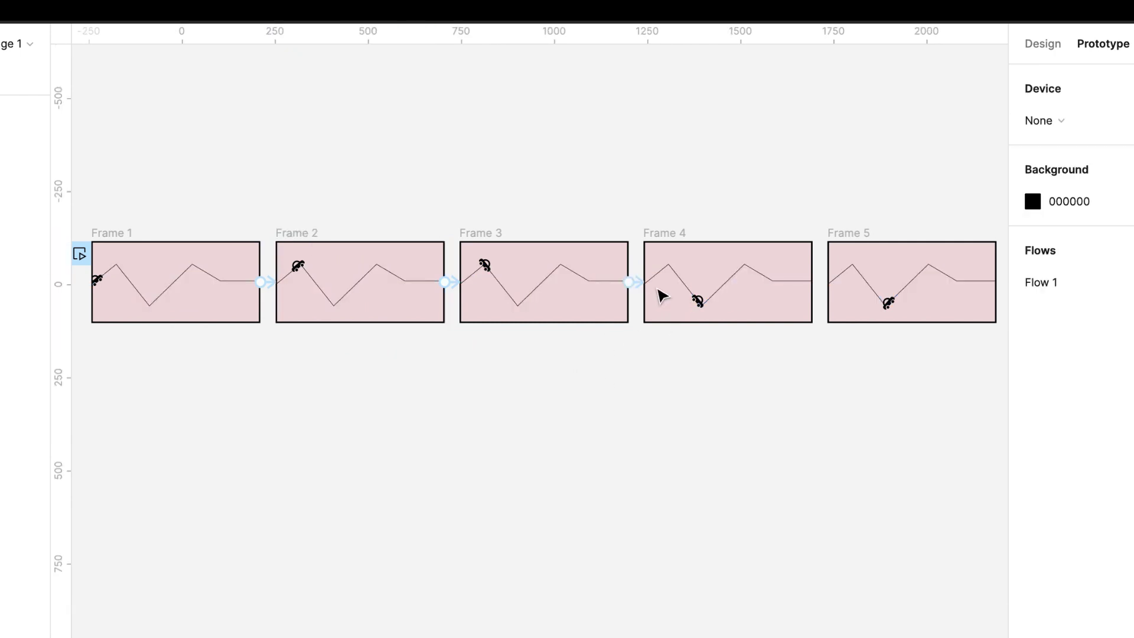
{"action": "left_click", "coordinate": [677, 234]}
{"action": "left_click_drag", "start_coordinate": [812, 282], "coordinate": [851, 272]}
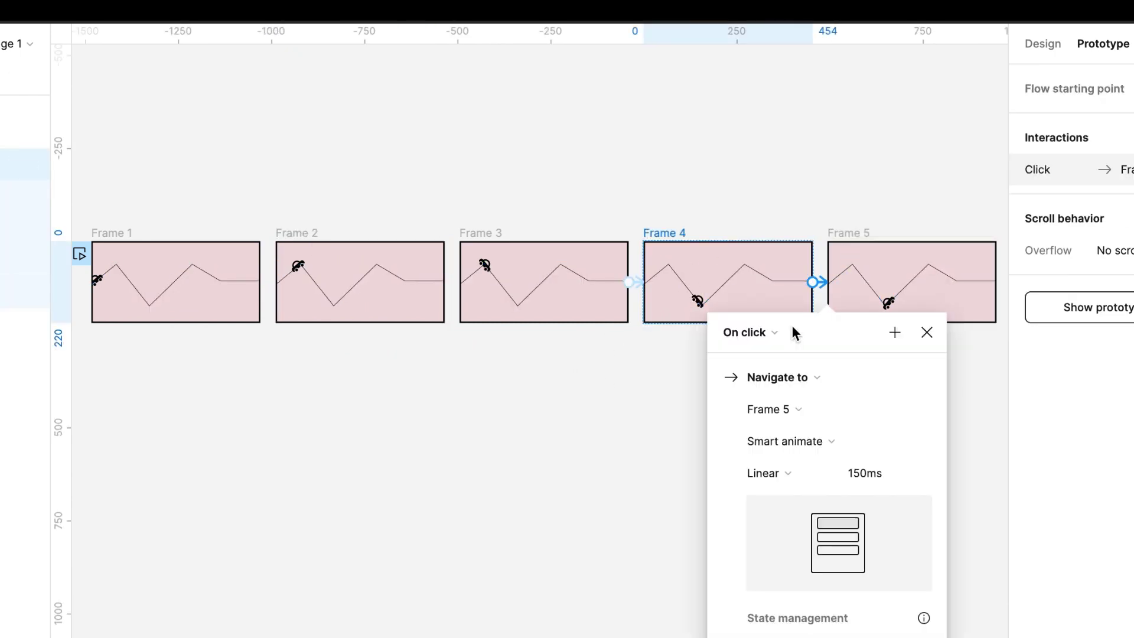
{"action": "left_click", "coordinate": [792, 327]}
{"action": "left_click", "coordinate": [749, 579]}
{"action": "left_click", "coordinate": [742, 367]}
{"action": "type", "text": "1ms"}
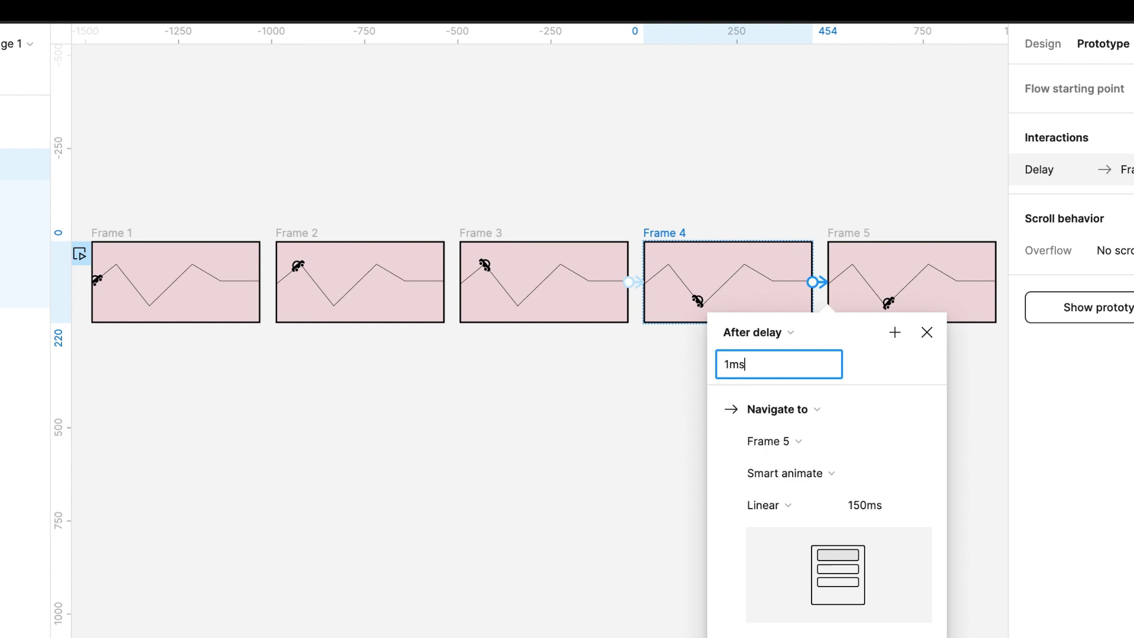
{"action": "key", "text": "Return"}
- Link Frame 5 to Frame 6 with a 1ms After delay trigger
{"action": "scroll", "coordinate": [936, 347], "scroll_direction": "right", "scroll_amount": 5}
{"action": "left_click", "coordinate": [603, 283]}
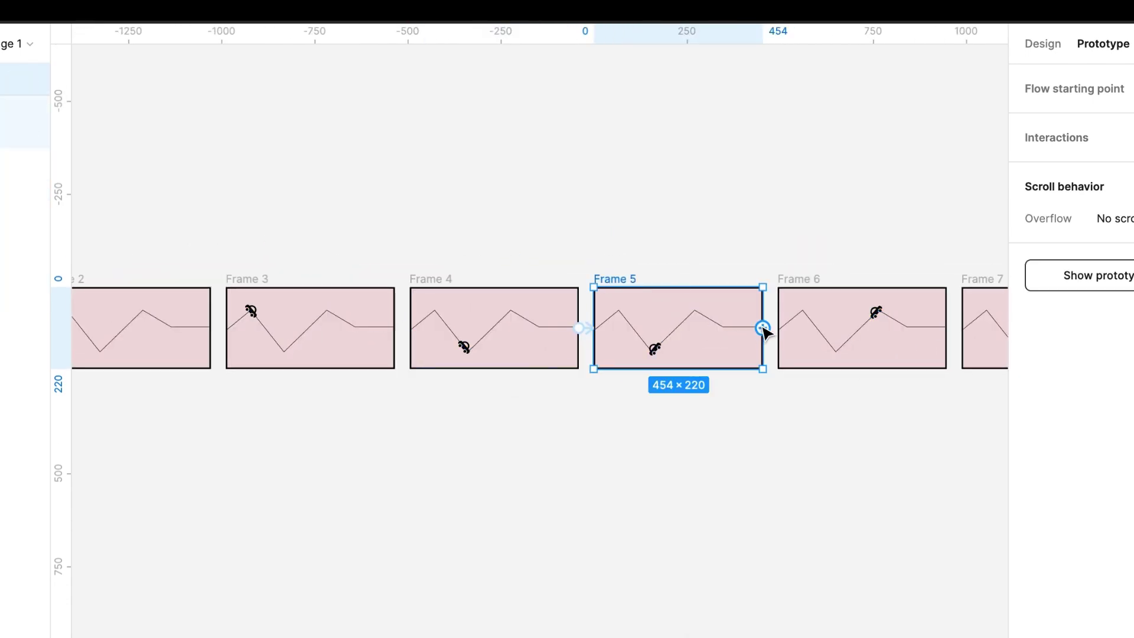
{"action": "left_click_drag", "start_coordinate": [761, 329], "coordinate": [821, 319]}
{"action": "left_click", "coordinate": [719, 385]}
{"action": "left_click", "coordinate": [703, 628]}
{"action": "left_click", "coordinate": [878, 376]}
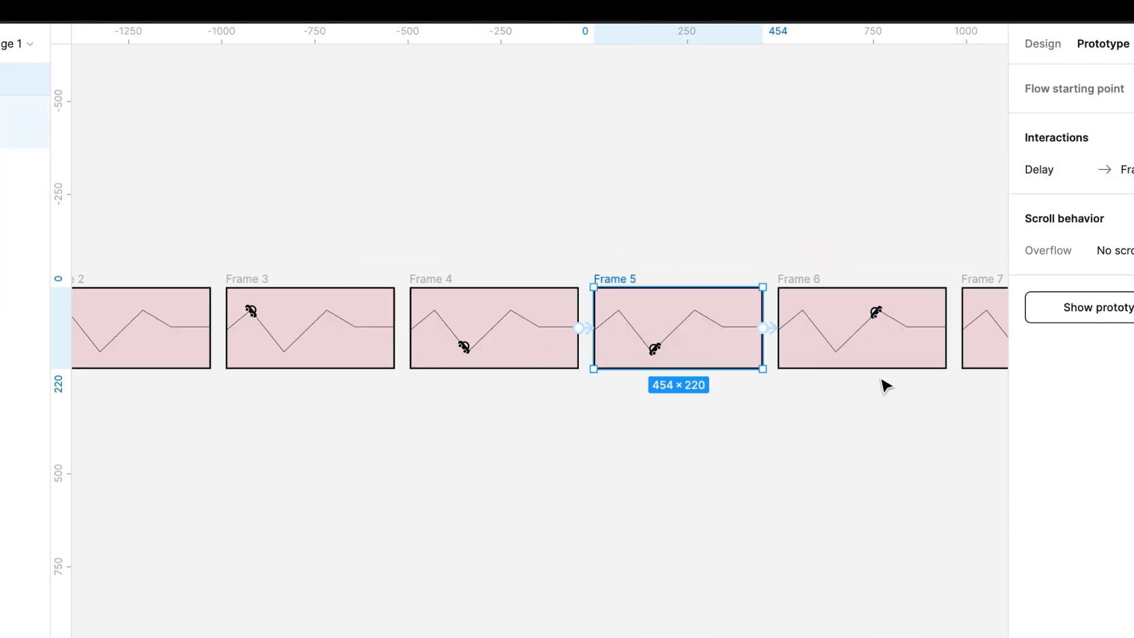
{"action": "left_click", "coordinate": [778, 334]}
{"action": "type", "text": "1ms"}
{"action": "key", "text": "Escape"}
- Link Frame 6 to Frame 7 with a 1ms After delay trigger
{"action": "scroll", "coordinate": [845, 417], "scroll_direction": "right", "scroll_amount": 5}
{"action": "left_click", "coordinate": [607, 281]}
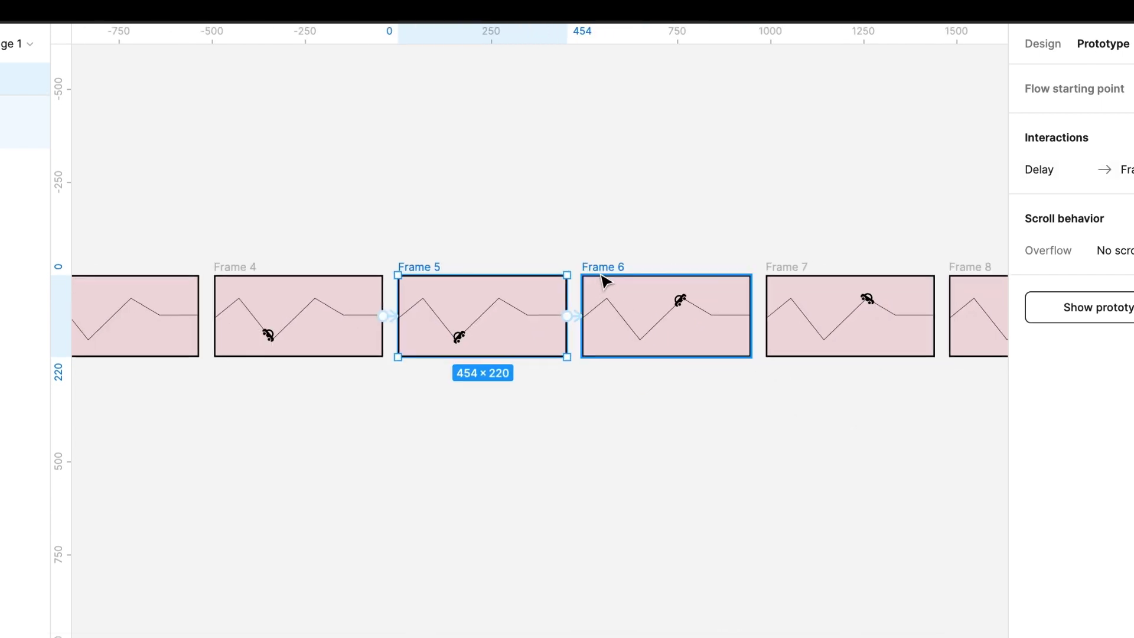
{"action": "left_click_drag", "start_coordinate": [751, 322], "coordinate": [780, 319]}
{"action": "left_click", "coordinate": [685, 366]}
{"action": "left_click", "coordinate": [688, 615]}
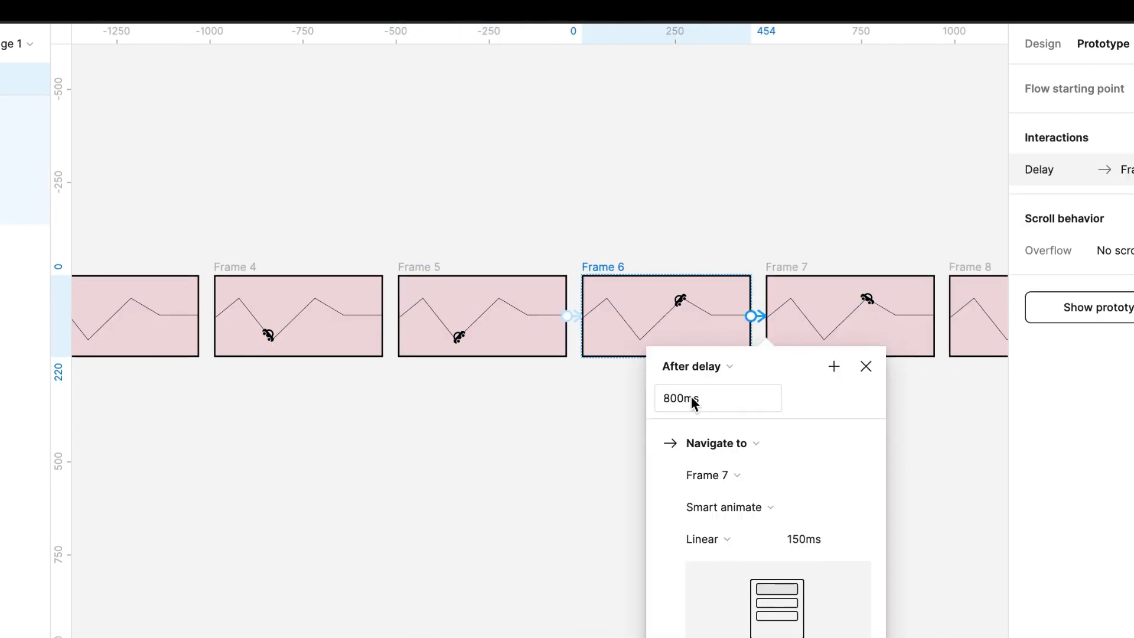
{"action": "left_click", "coordinate": [688, 400]}
{"action": "type", "text": "1ms"}
{"action": "key", "text": "Escape"}
- Link Frame 7 to Frame 8 with a 1ms After delay trigger
{"action": "scroll", "coordinate": [876, 380], "scroll_direction": "right", "scroll_amount": 5}
{"action": "left_click", "coordinate": [602, 319]}
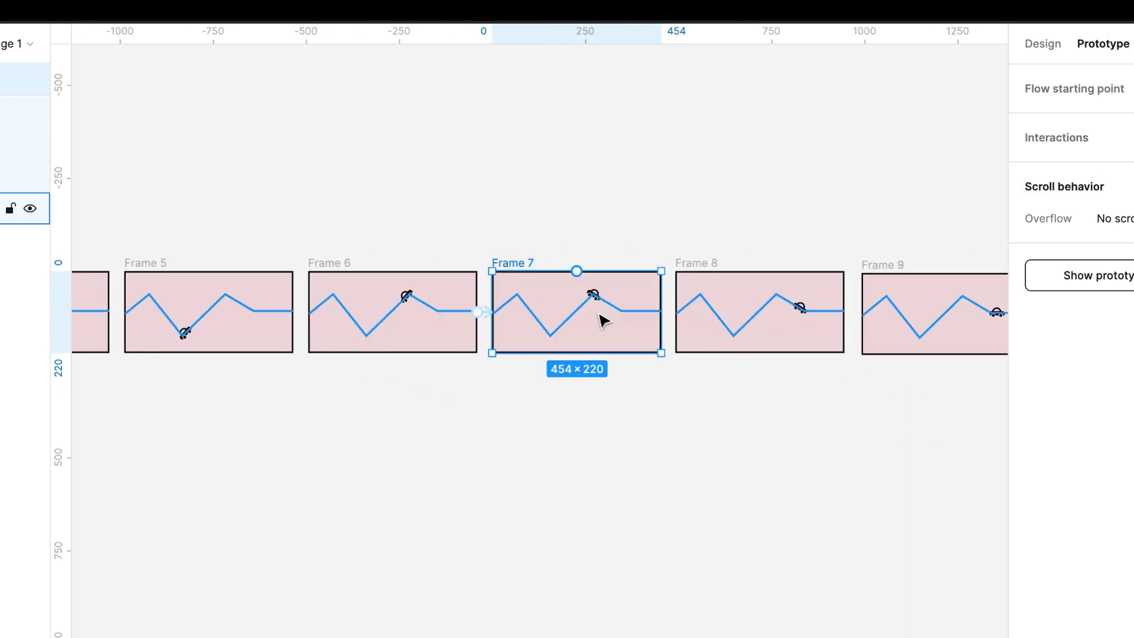
{"action": "left_click_drag", "start_coordinate": [662, 313], "coordinate": [709, 313]}
{"action": "left_click", "coordinate": [601, 364]}
{"action": "left_click", "coordinate": [607, 614]}
{"action": "left_click", "coordinate": [597, 401]}
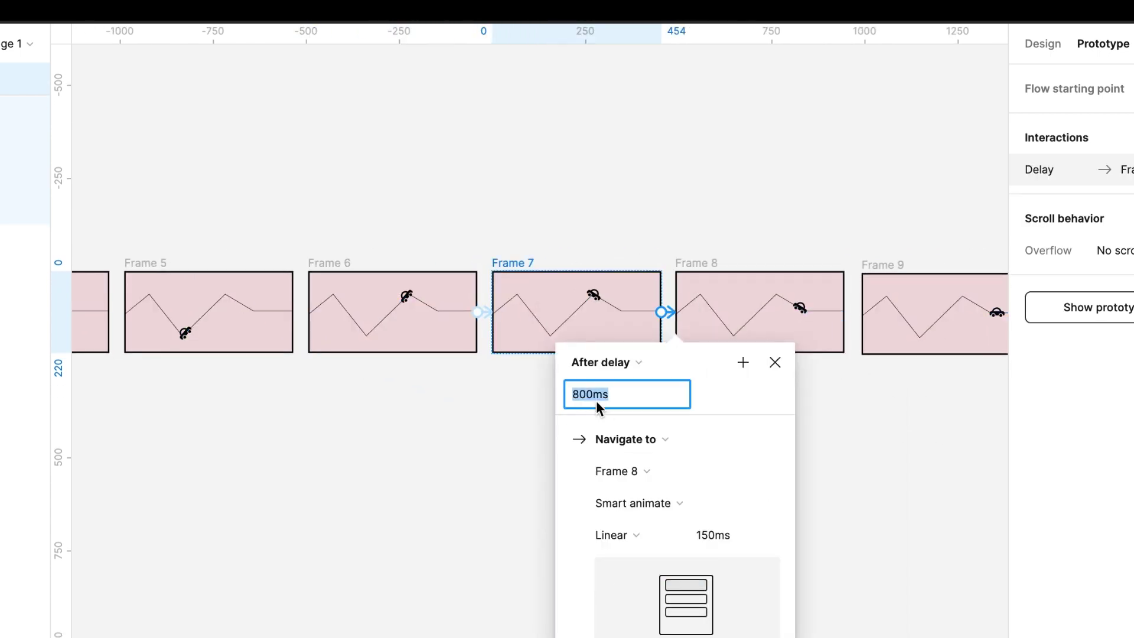
{"action": "type", "text": "1ms"}
{"action": "key", "text": "Escape"}
- Link Frame 8 to Frame 9 with a 1ms After delay trigger
{"action": "scroll", "coordinate": [761, 414], "scroll_direction": "right", "scroll_amount": 2}
{"action": "left_click", "coordinate": [613, 283]}
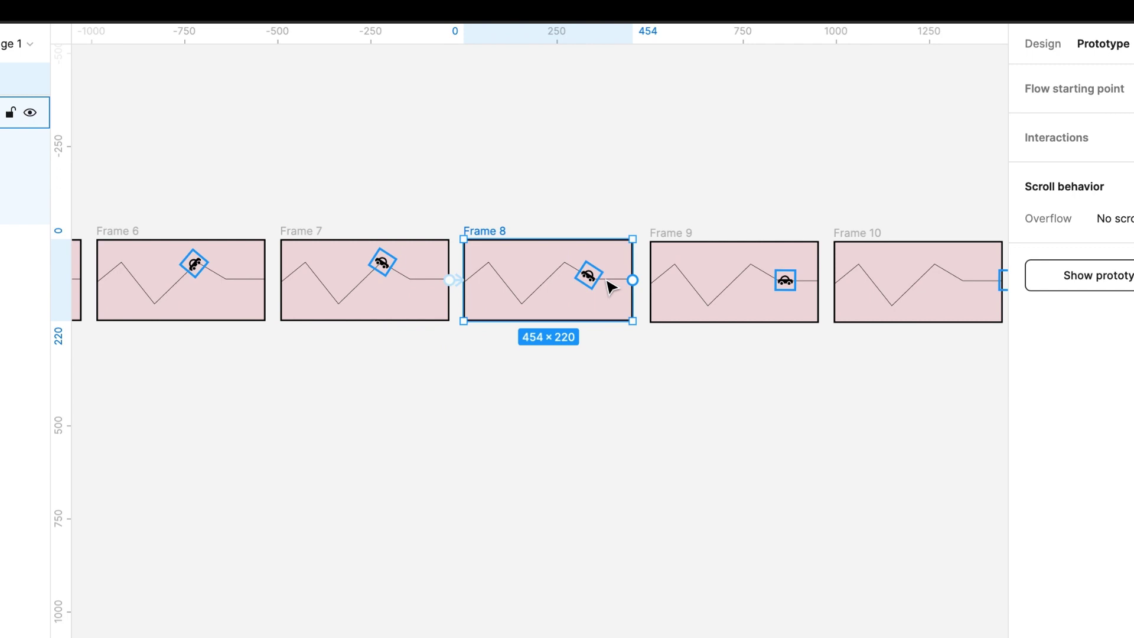
{"action": "left_click_drag", "start_coordinate": [633, 279], "coordinate": [685, 272]}
{"action": "left_click", "coordinate": [572, 332]}
{"action": "left_click", "coordinate": [576, 581]}
{"action": "left_click", "coordinate": [600, 364]}
{"action": "type", "text": "1"}
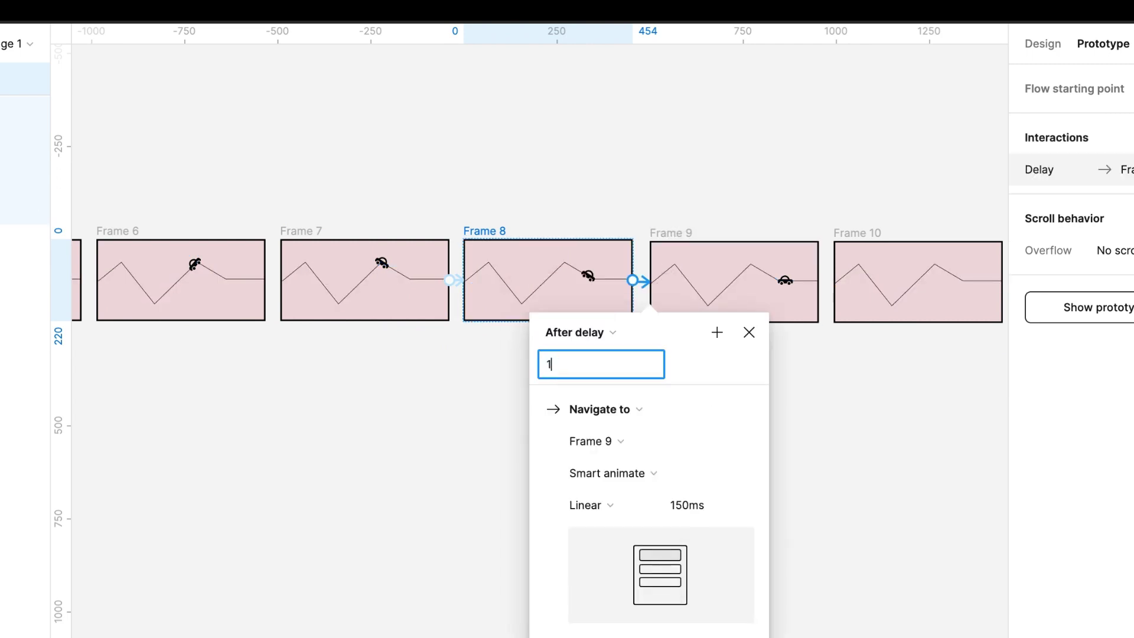
{"action": "key", "text": "Escape"}
- Link Frame 9 to Frame 10 after a 1ms delay with a 300ms transition duration
{"action": "scroll", "coordinate": [779, 395], "scroll_direction": "right", "scroll_amount": 5}
{"action": "left_click", "coordinate": [508, 215]}
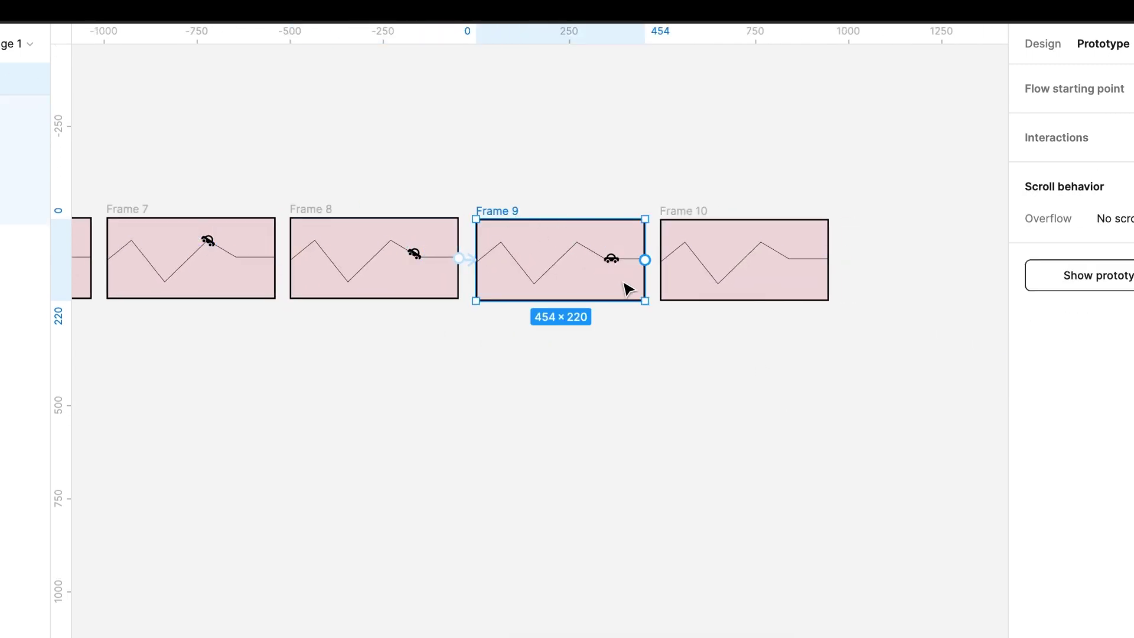
{"action": "left_click_drag", "start_coordinate": [645, 260], "coordinate": [685, 258]}
{"action": "left_click", "coordinate": [585, 310]}
{"action": "left_click", "coordinate": [585, 558]}
{"action": "left_click", "coordinate": [576, 349]}
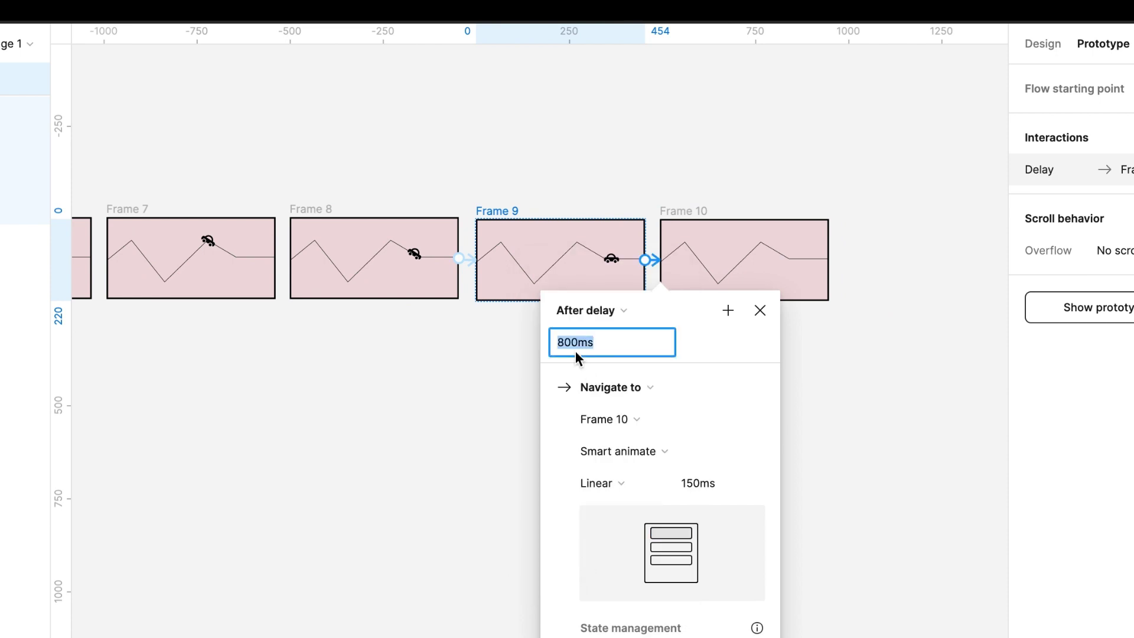
{"action": "type", "text": "1"}
{"action": "left_click", "coordinate": [706, 483]}
{"action": "type", "text": "300ms"}
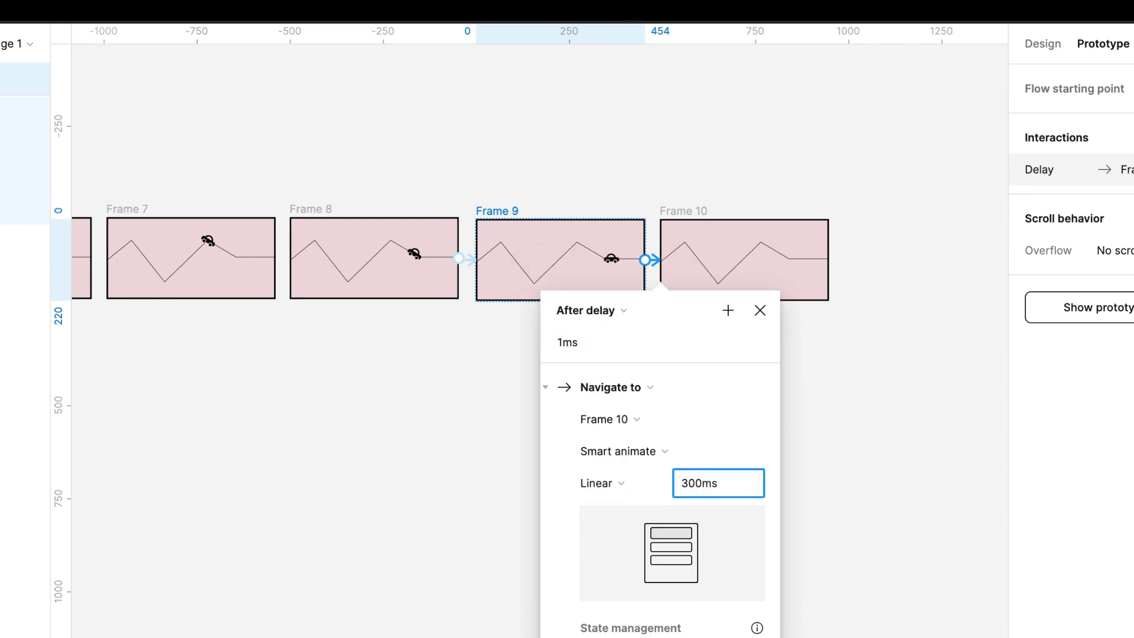
{"action": "left_click", "coordinate": [761, 313]}
- Connect Frame 10 back to Frame 1: After delay 1ms, Smart animate over 150ms
{"action": "left_click", "coordinate": [696, 217]}
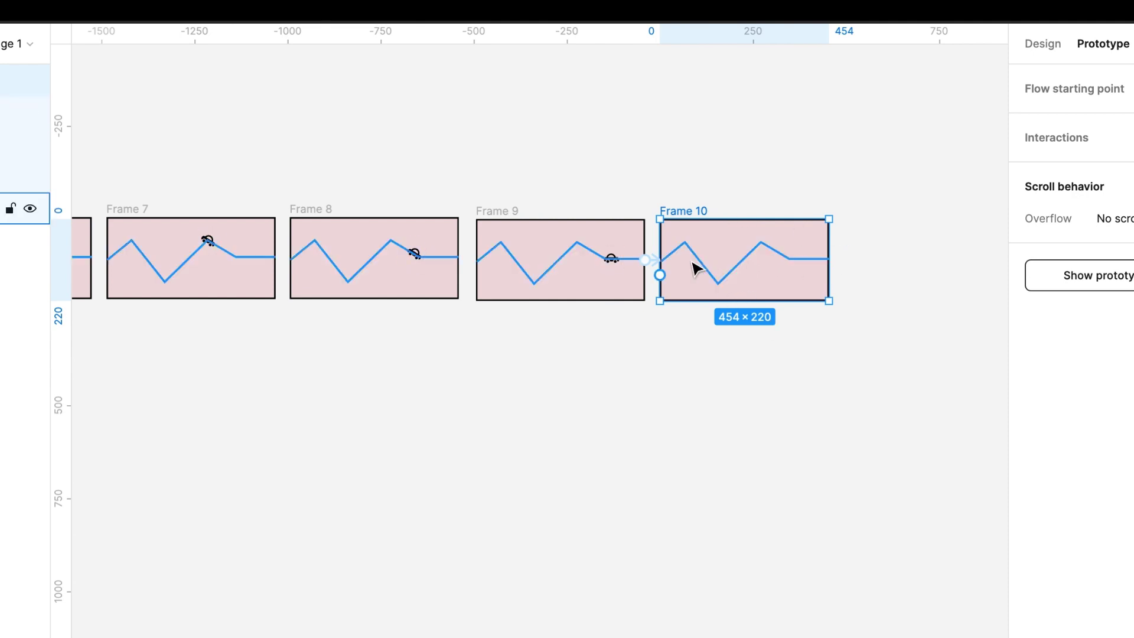
{"action": "left_click_drag", "start_coordinate": [660, 275], "coordinate": [632, 230]}
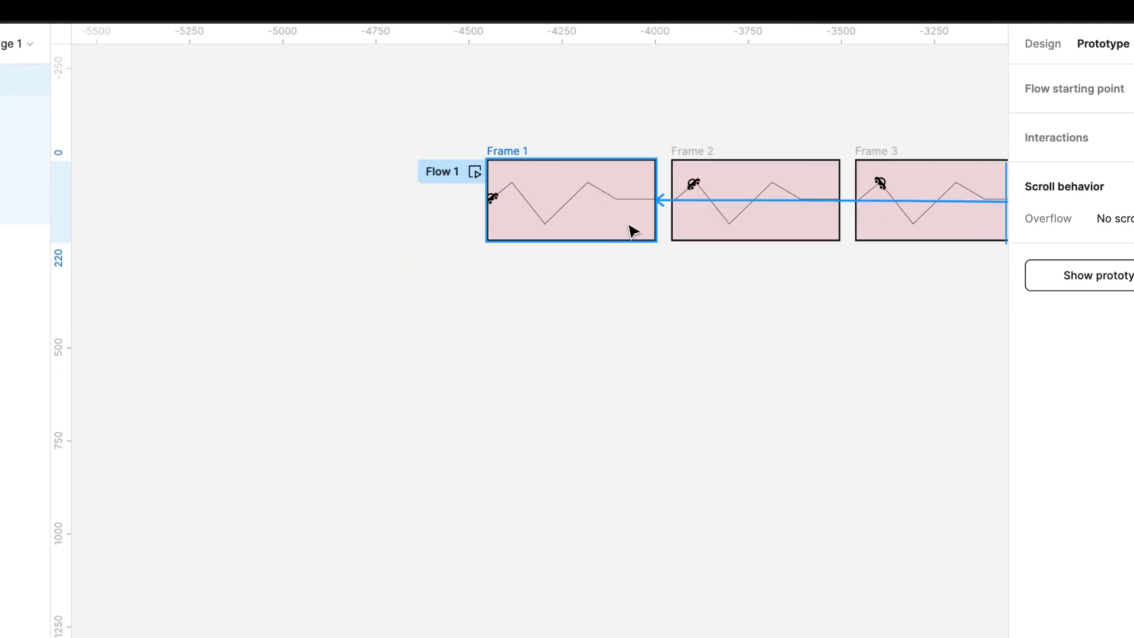
{"action": "left_click", "coordinate": [599, 253]}
{"action": "left_click", "coordinate": [577, 498]}
{"action": "left_click", "coordinate": [562, 289]}
{"action": "type", "text": "1"}
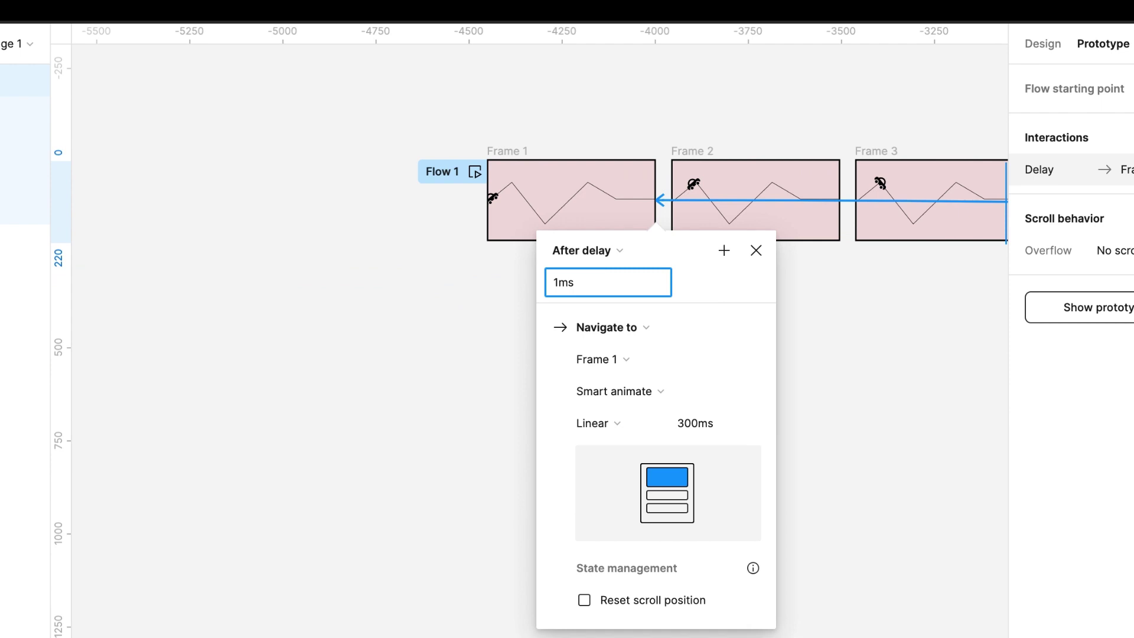
{"action": "left_click", "coordinate": [688, 424]}
{"action": "type", "text": "150"}
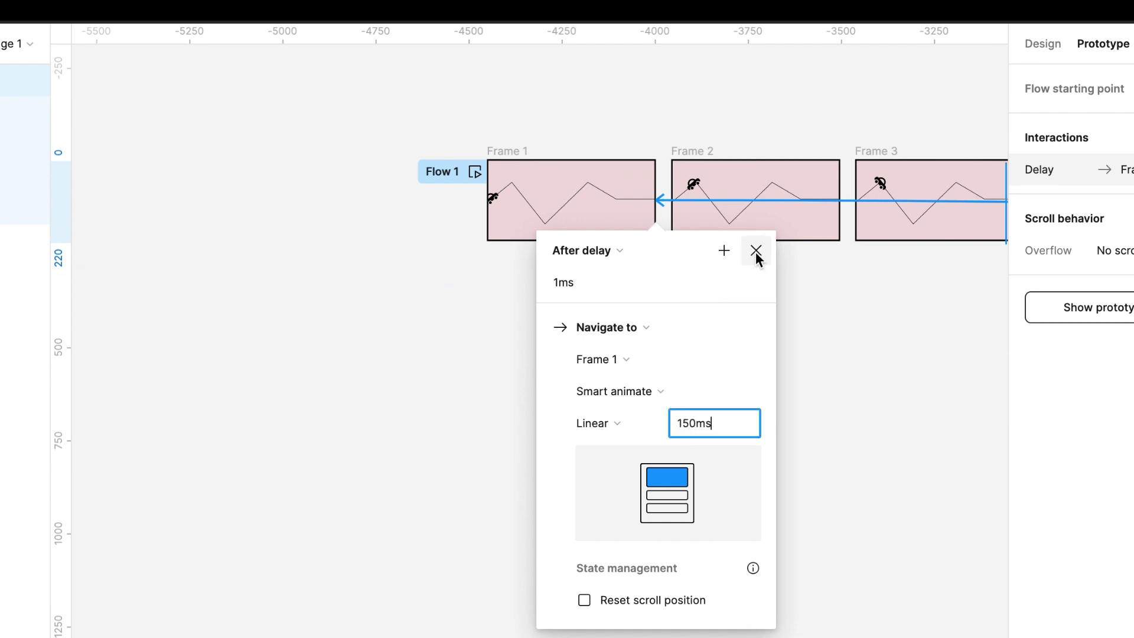
{"action": "left_click", "coordinate": [755, 251]}
{"action": "scroll", "coordinate": [730, 318], "scroll_direction": "right", "scroll_amount": 5}
{"action": "scroll", "coordinate": [731, 318], "scroll_direction": "left", "scroll_amount": 2}
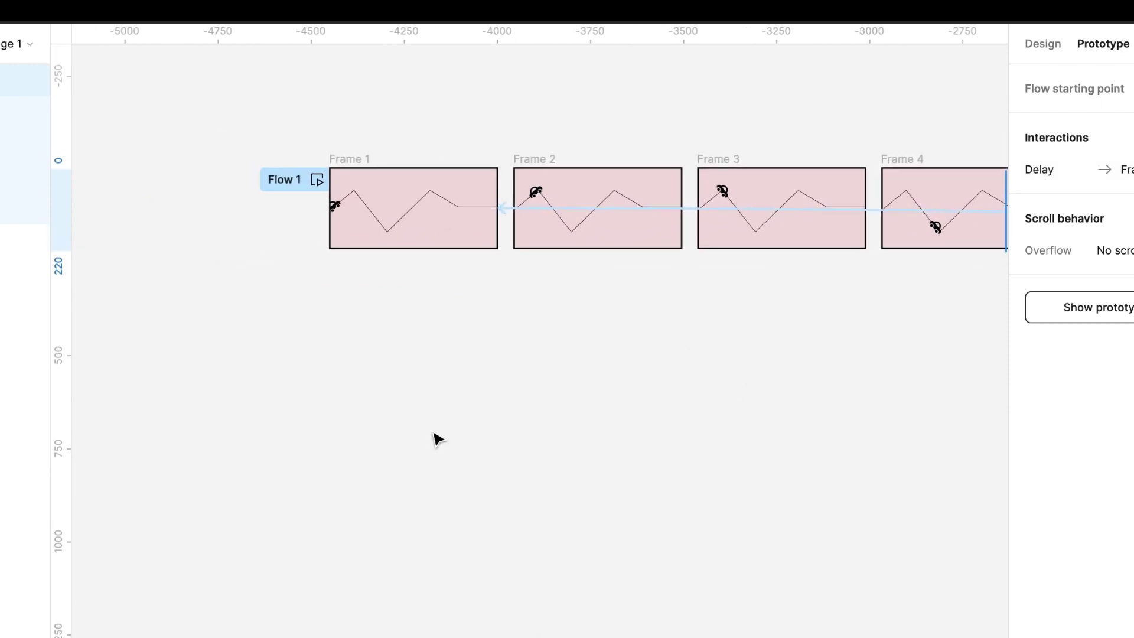
{"action": "scroll", "coordinate": [359, 410], "scroll_direction": "down", "scroll_amount": 2}
{"action": "scroll", "coordinate": [342, 265], "scroll_direction": "down", "scroll_amount": 1}
{"action": "left_click", "coordinate": [329, 143]}
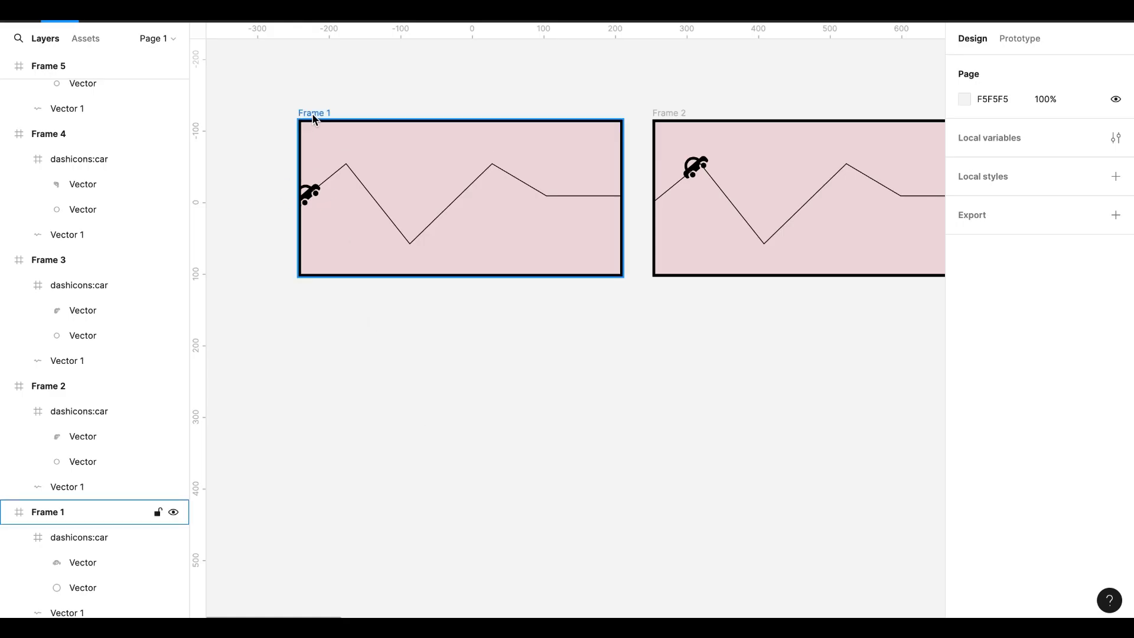
- Duplicate Frame 1 below itself as Frame 11, aligned to Frame 1's left edge
{"action": "left_click", "coordinate": [314, 116]}
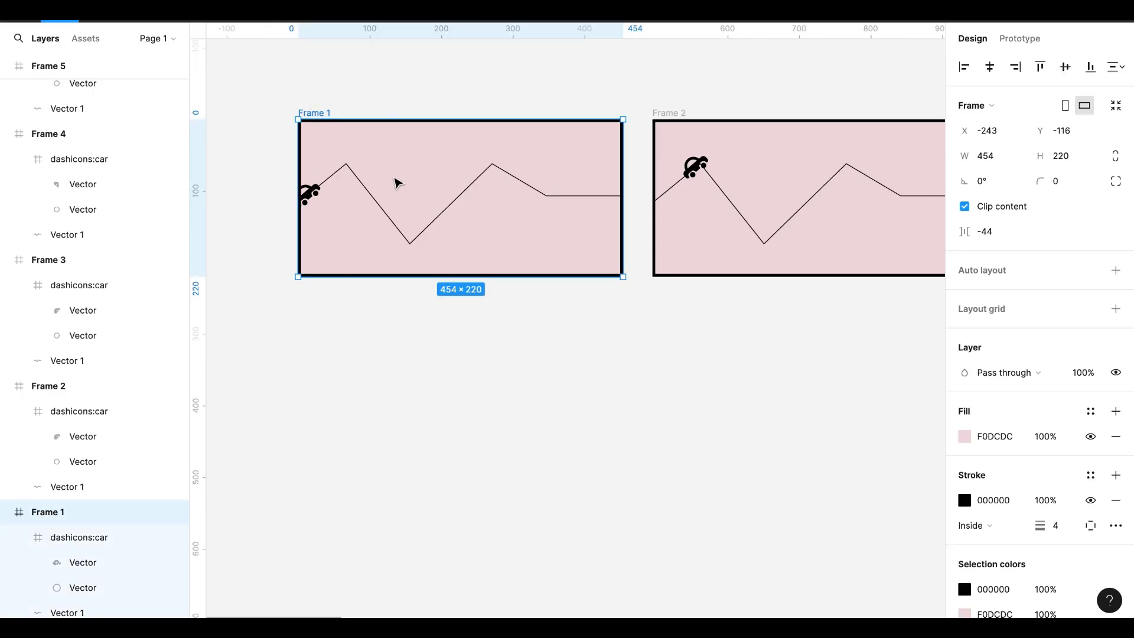
{"action": "left_click_drag", "start_coordinate": [399, 229], "coordinate": [412, 391]}
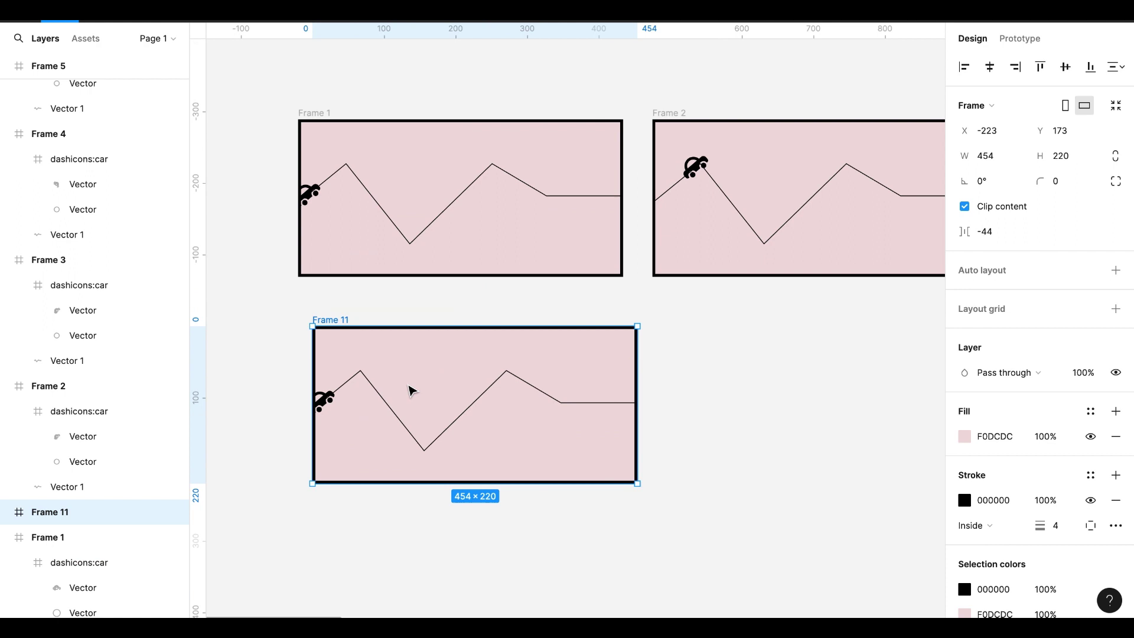
{"action": "scroll", "coordinate": [412, 391], "scroll_direction": "up", "scroll_amount": 1}
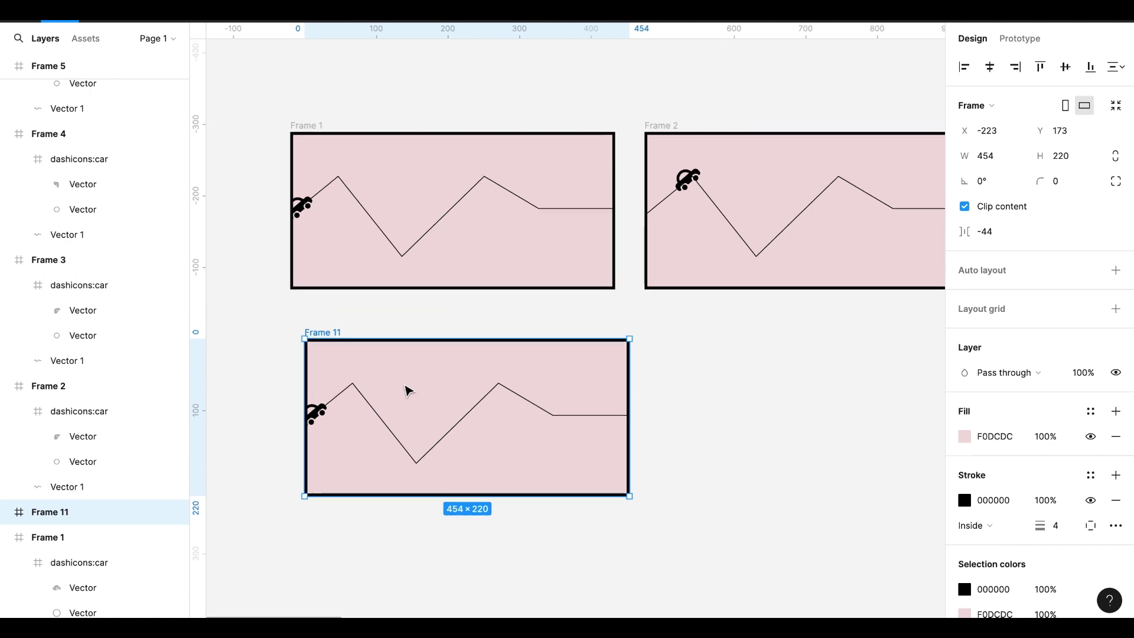
{"action": "left_click_drag", "start_coordinate": [401, 389], "coordinate": [390, 390]}
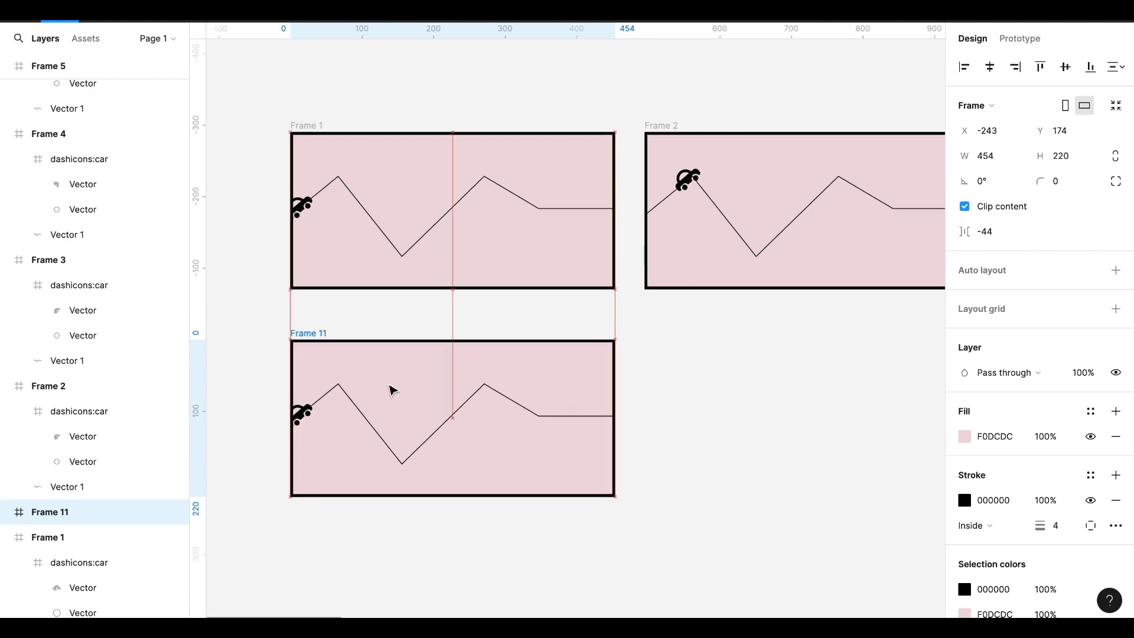
- Move Frame 11's car up onto the start of the zigzag path
{"action": "scroll", "coordinate": [390, 390], "scroll_direction": "down", "scroll_amount": 1}
{"action": "scroll", "coordinate": [390, 390], "scroll_direction": "down", "scroll_amount": 3}
{"action": "left_click", "coordinate": [358, 335]}
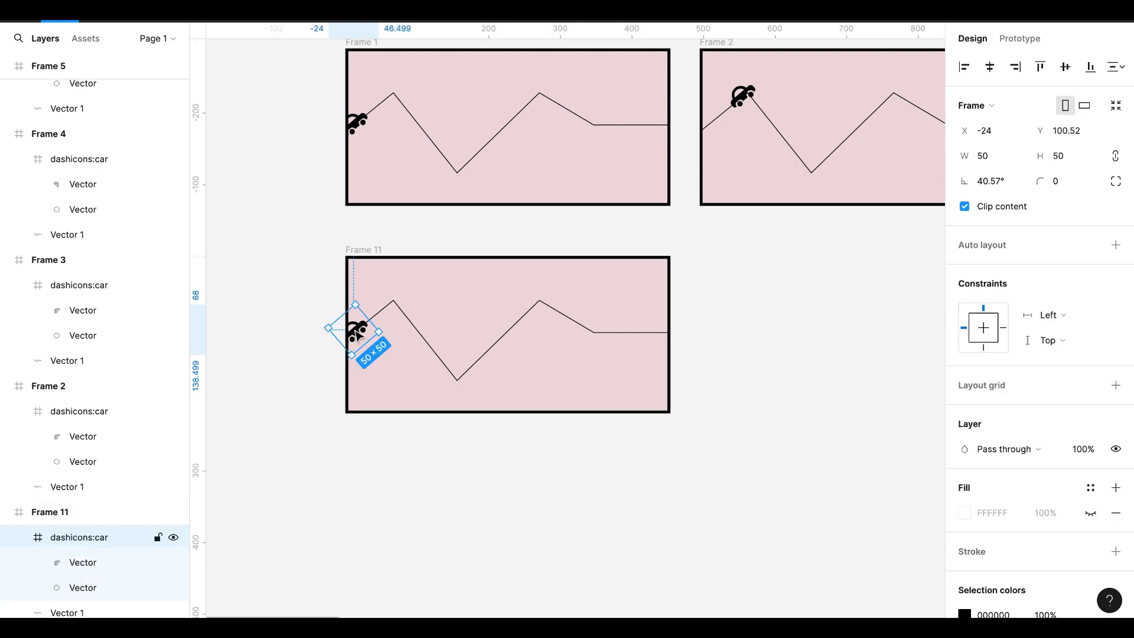
{"action": "mouse_move", "coordinate": [358, 335]}
{"action": "left_mouse_down"}
{"action": "mouse_move", "coordinate": [361, 291]}
{"action": "mouse_move", "coordinate": [388, 316]}
{"action": "left_mouse_up"}
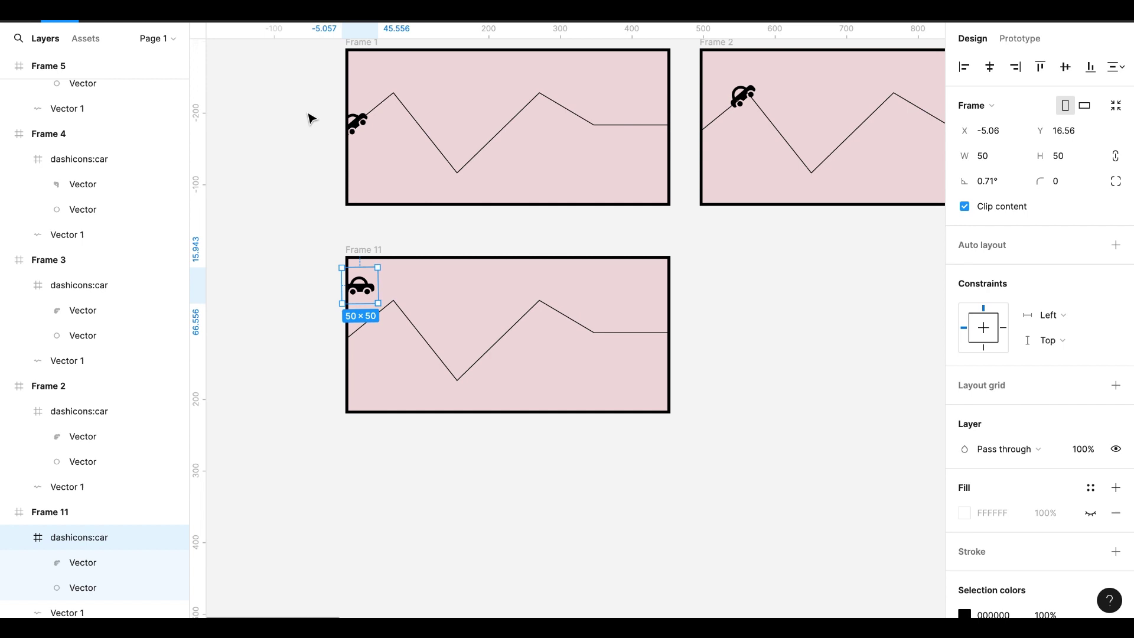
- Search plugins for 'motion' and run Motion - UI and Games animation on the car
{"action": "key", "text": "shift+i"}
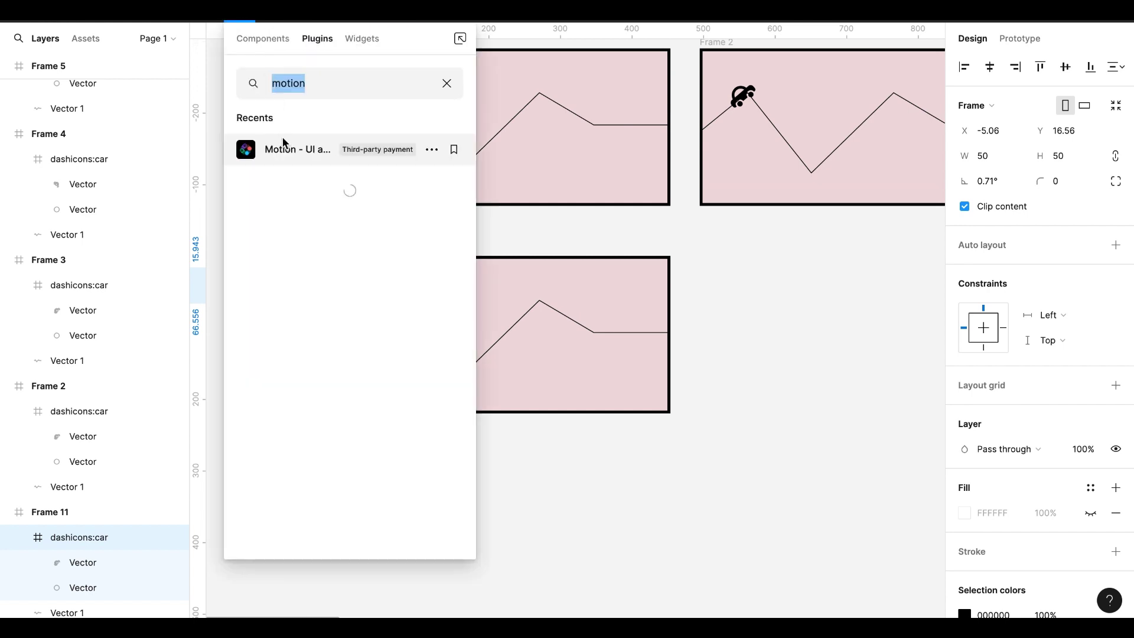
{"action": "left_click", "coordinate": [292, 151]}
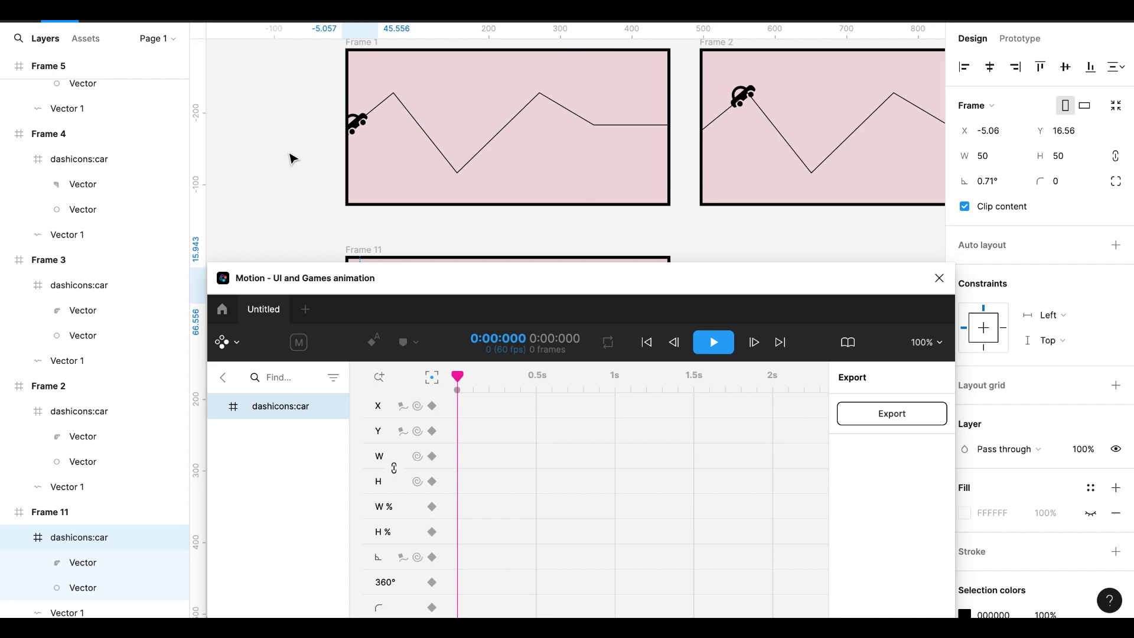
{"action": "scroll", "coordinate": [413, 180], "scroll_direction": "down", "scroll_amount": 3}
{"action": "scroll", "coordinate": [413, 180], "scroll_direction": "down", "scroll_amount": 3}
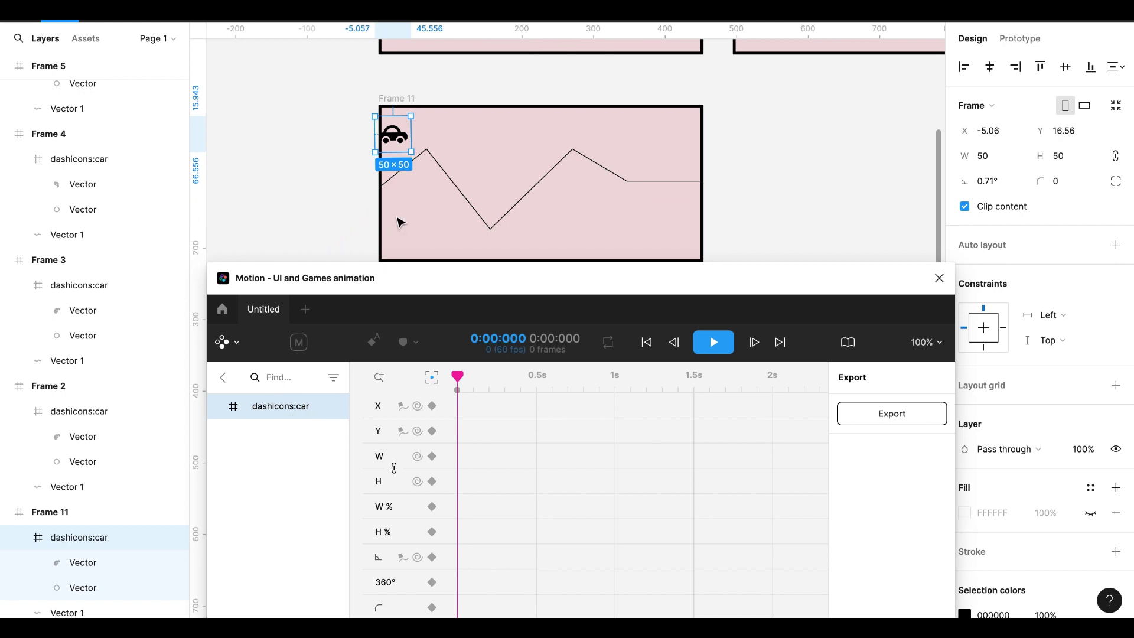
- Add a motion path to the car using the zigzag Vector 1 as source
{"action": "left_click", "coordinate": [402, 557]}
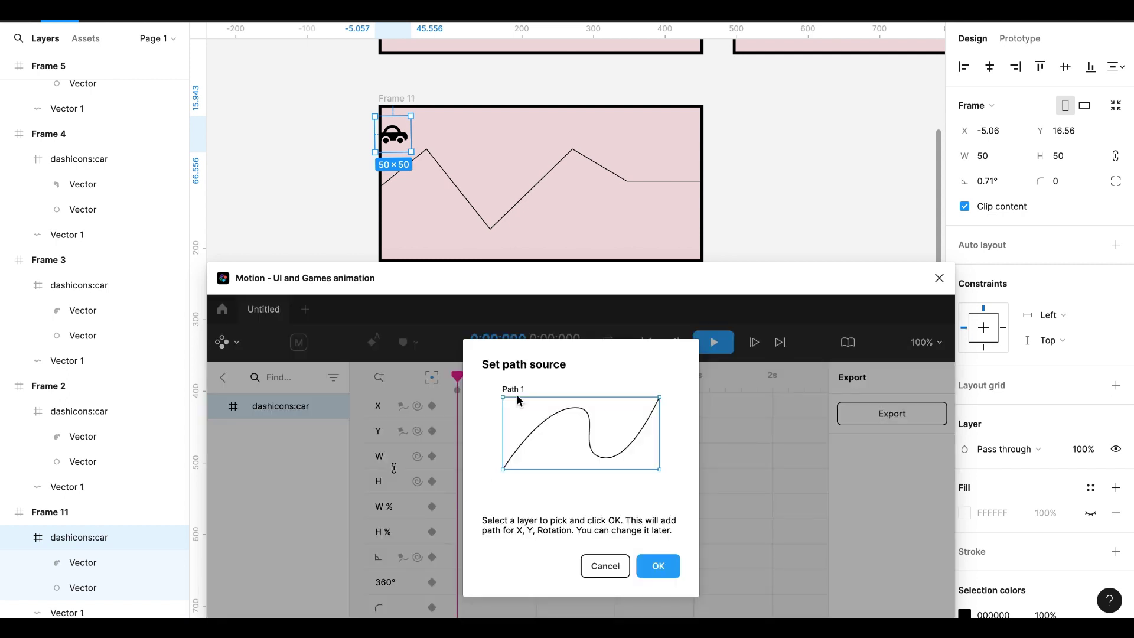
{"action": "left_click", "coordinate": [492, 234]}
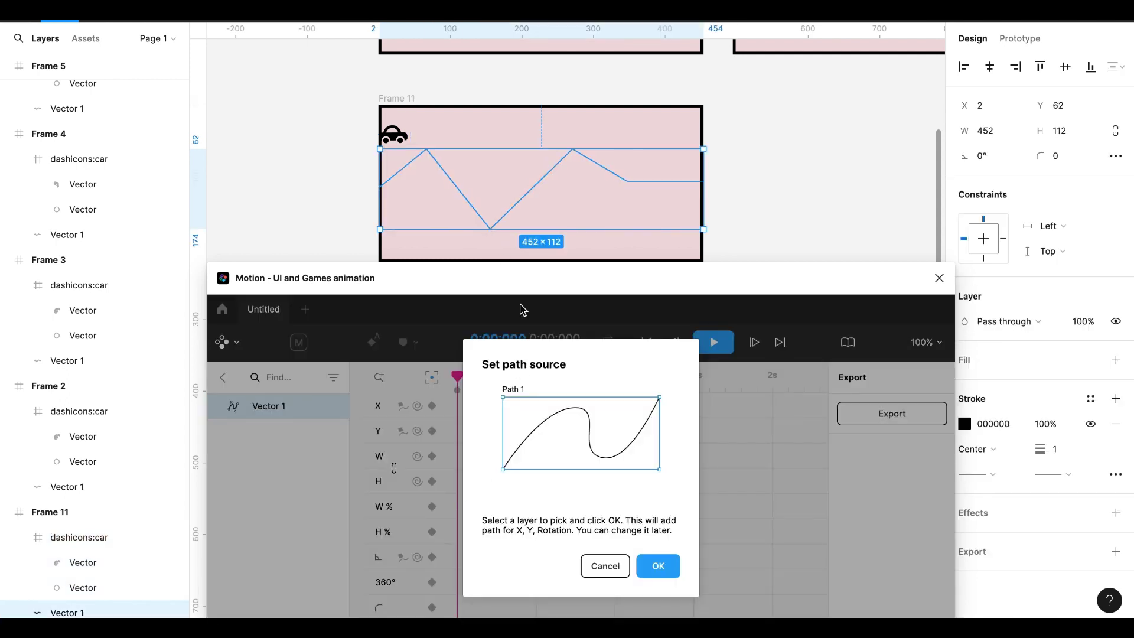
{"action": "left_click", "coordinate": [656, 567]}
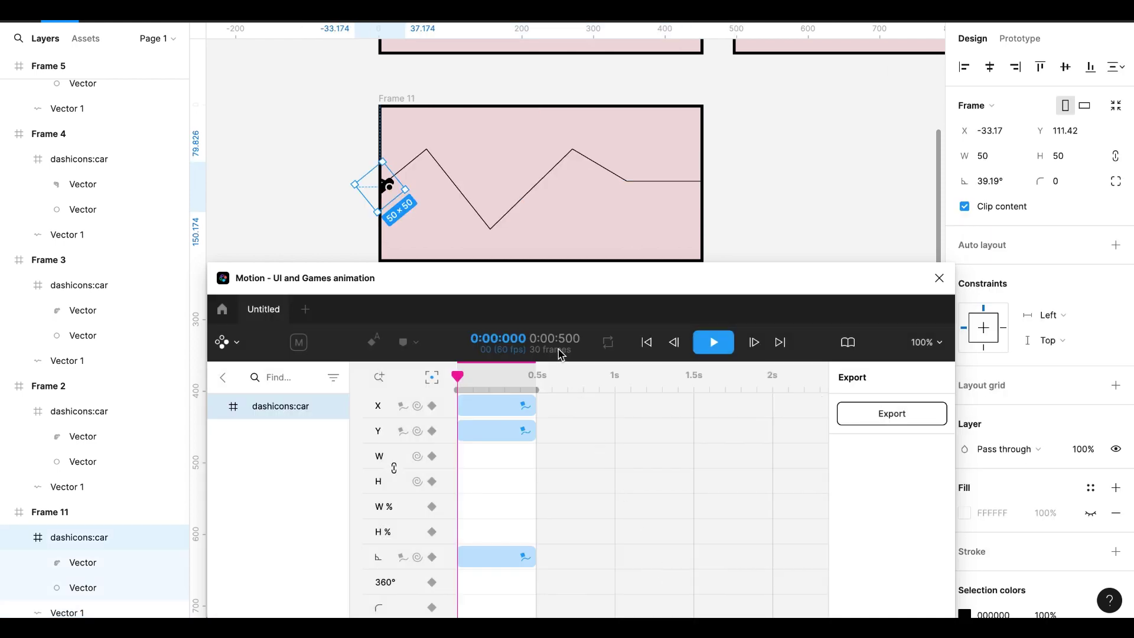
{"action": "mouse_move", "coordinate": [568, 404]}
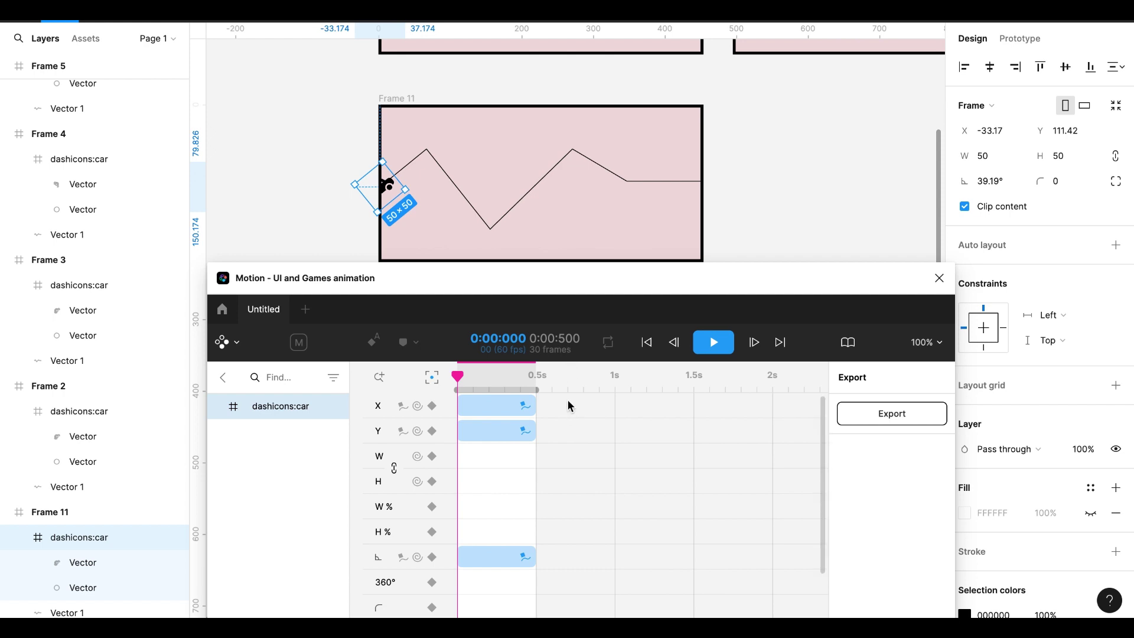
- Set the X, Y and rotation keyframes' path duration to 1.5s and play it
{"action": "left_click_drag", "start_coordinate": [569, 397], "coordinate": [516, 597]}
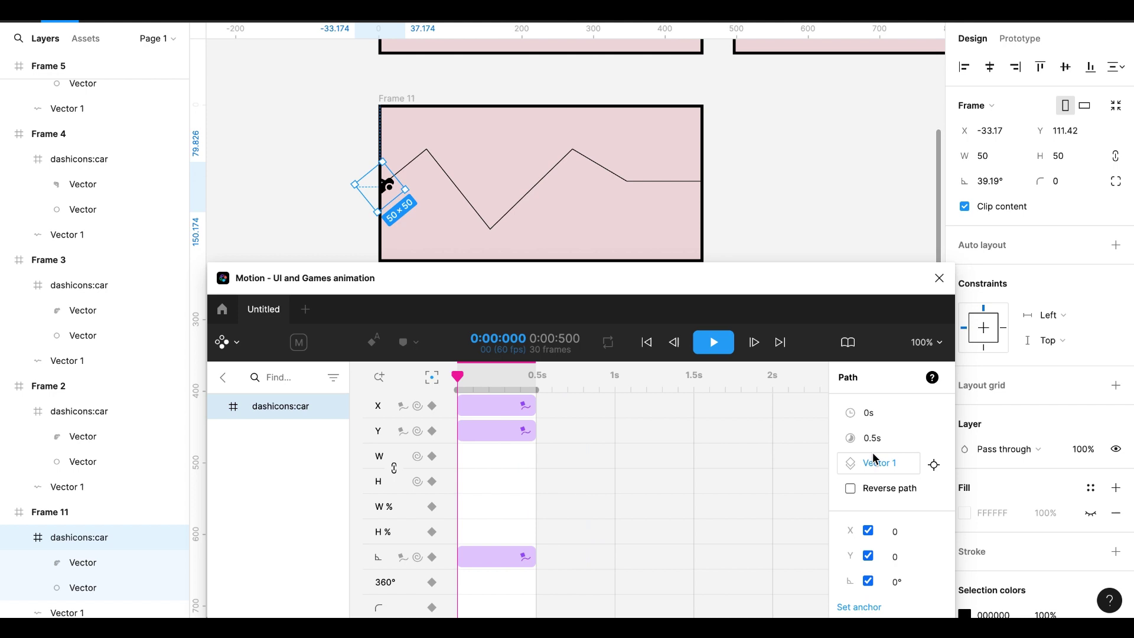
{"action": "left_click", "coordinate": [876, 441]}
{"action": "type", "text": "1.5"}
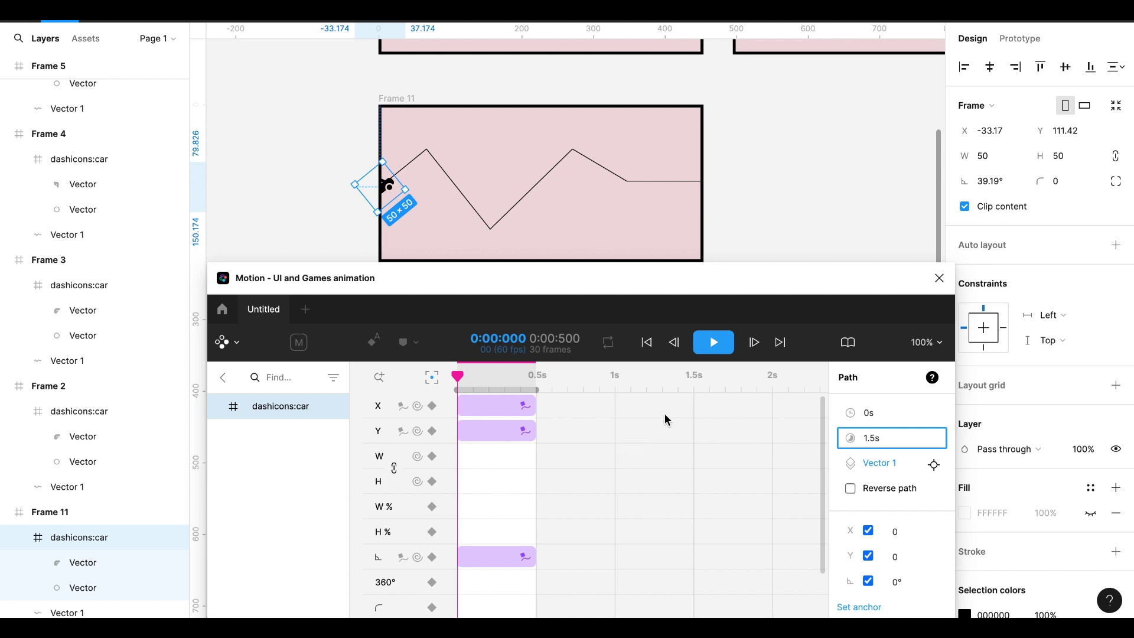
{"action": "left_click", "coordinate": [715, 347]}
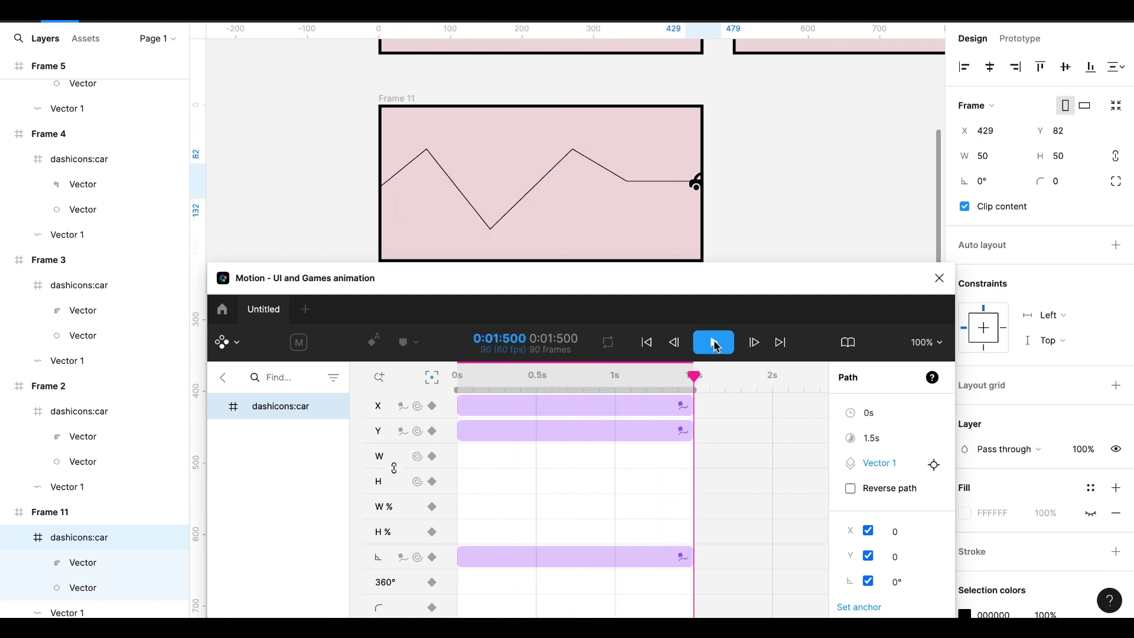
{"action": "left_click", "coordinate": [715, 346]}
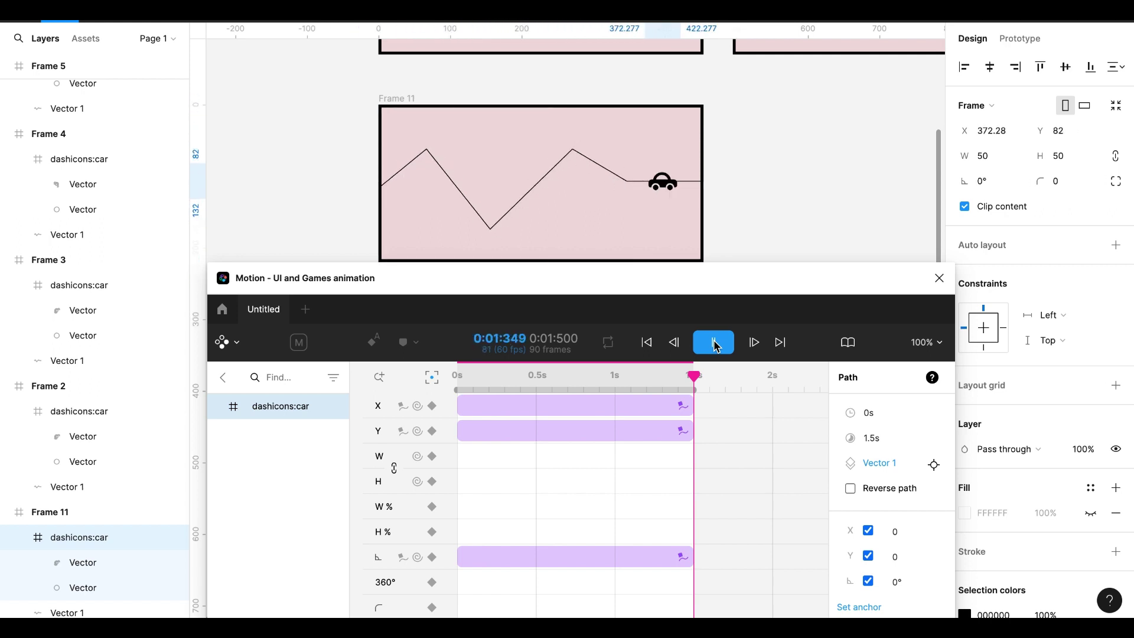
{"action": "left_click", "coordinate": [715, 346]}
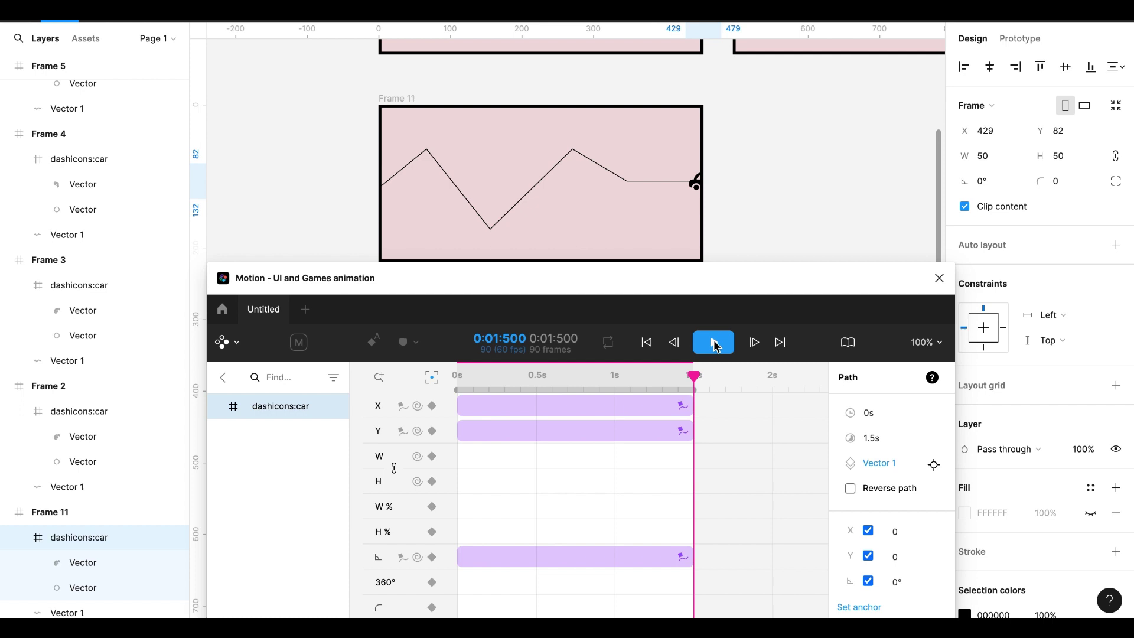
{"action": "left_click", "coordinate": [716, 346]}
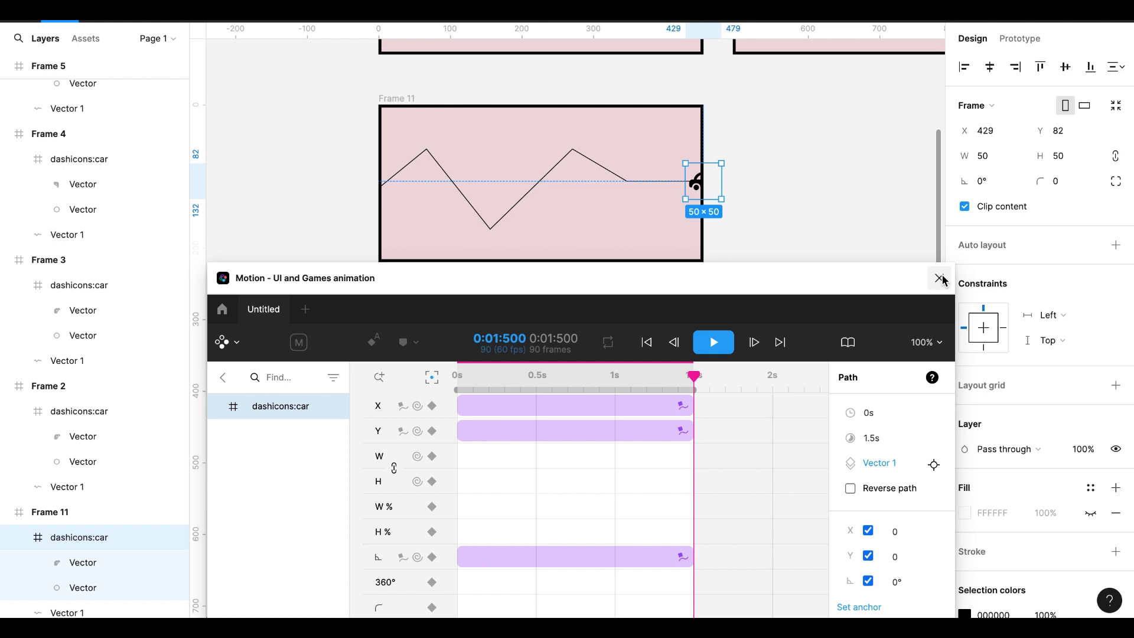
{"action": "left_click", "coordinate": [710, 353]}
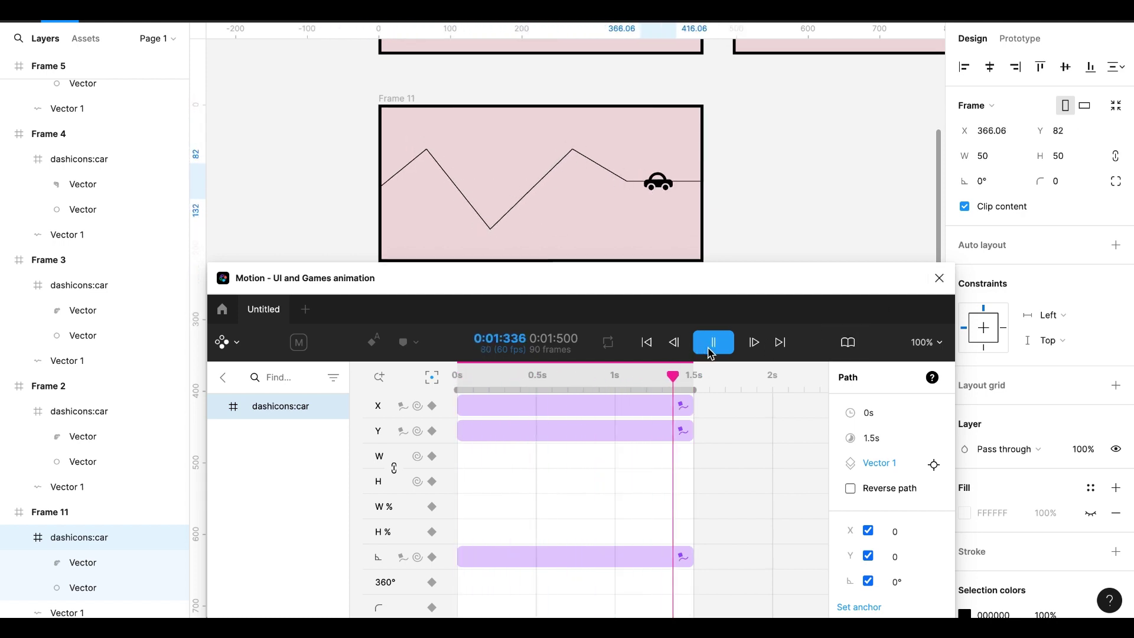
- Close the Motion plugin window and pan to view Frames 1, 2 and 11
{"action": "left_click", "coordinate": [939, 279]}
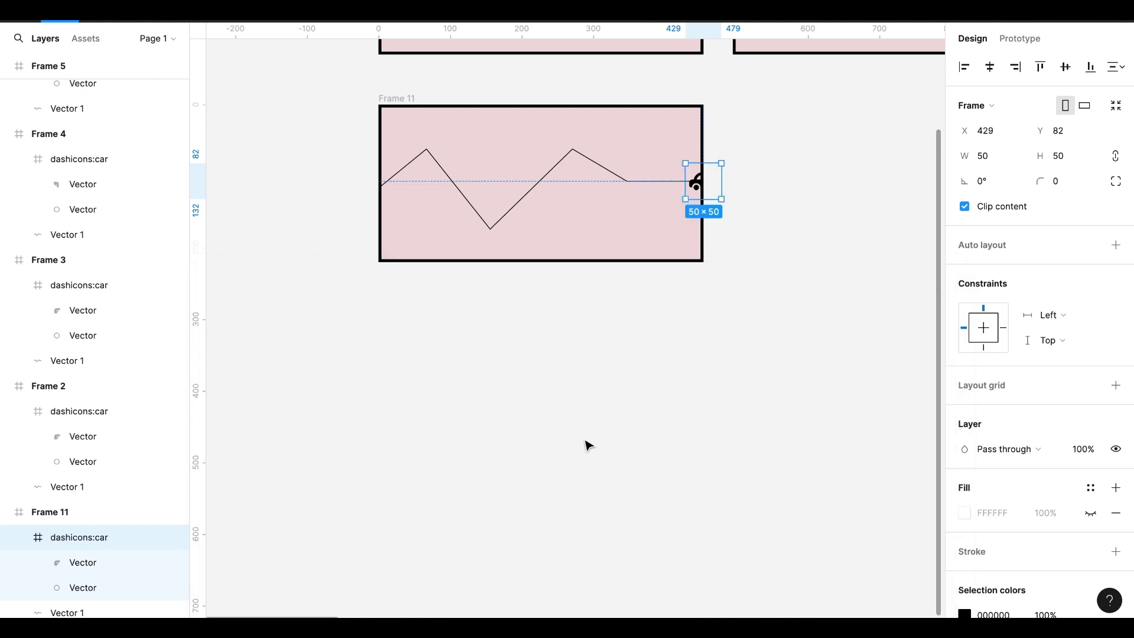
{"action": "scroll", "coordinate": [589, 445], "scroll_direction": "up", "scroll_amount": 2}
{"action": "scroll", "coordinate": [589, 445], "scroll_direction": "up", "scroll_amount": 2}
{"action": "scroll", "coordinate": [588, 445], "scroll_direction": "up", "scroll_amount": 2}
{"action": "scroll", "coordinate": [589, 445], "scroll_direction": "up", "scroll_amount": 1}
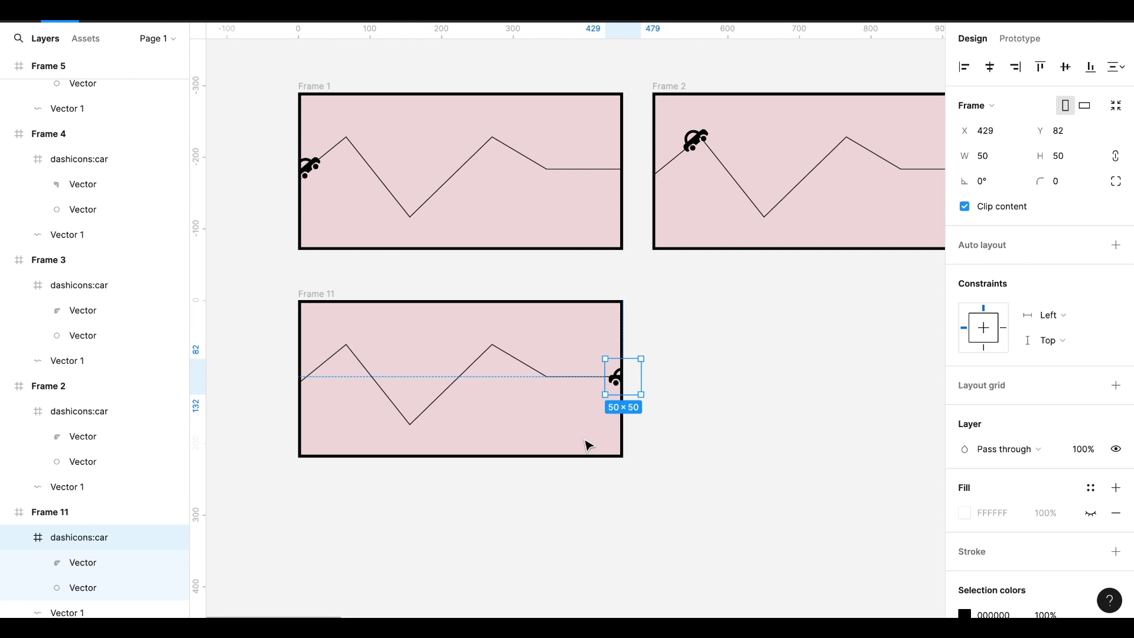
{"action": "scroll", "coordinate": [588, 446], "scroll_direction": "right", "scroll_amount": 1}
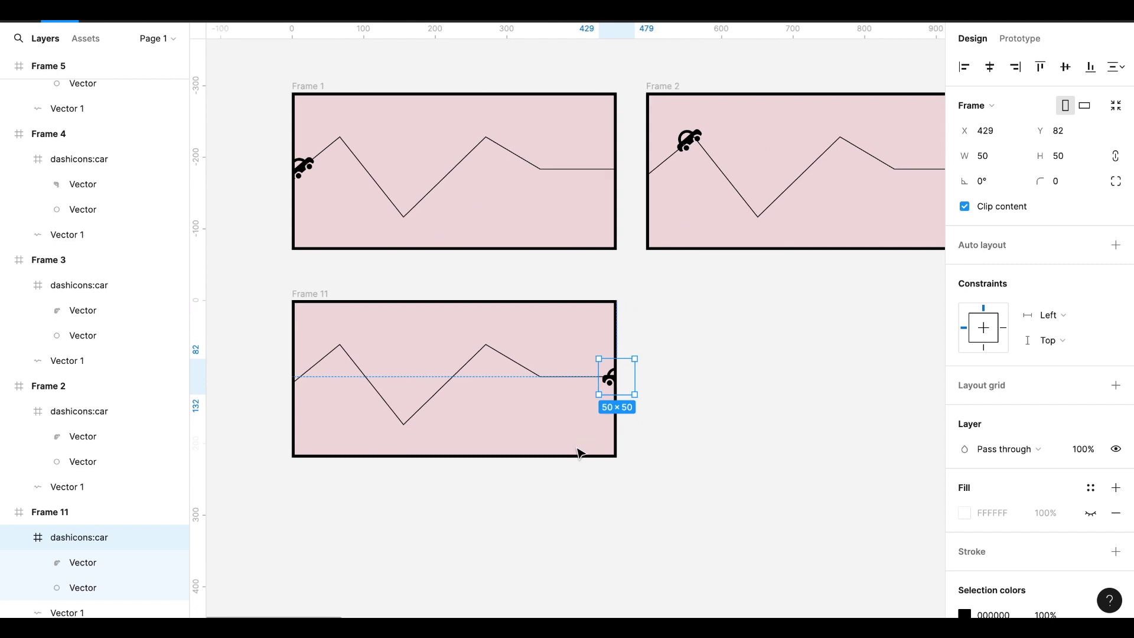